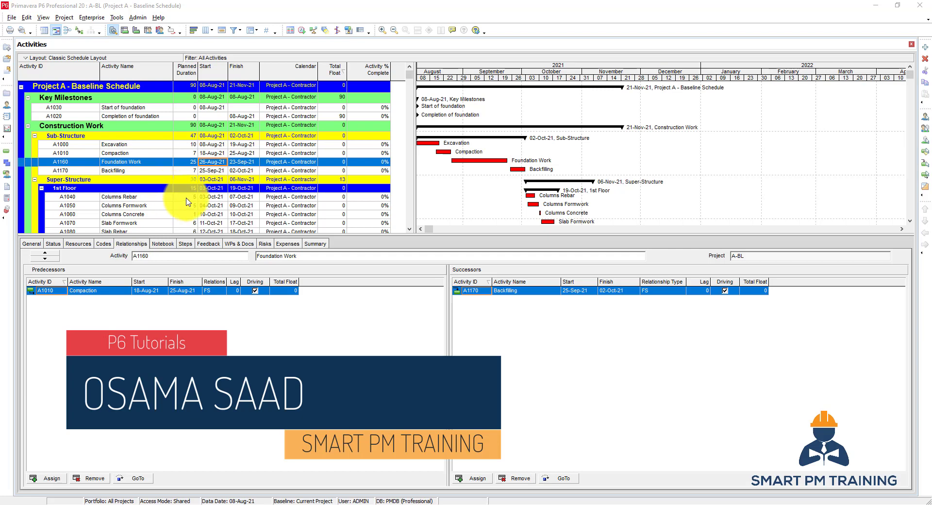
Open the Activities Group and Sort settings from the Backfilling activity's shortcut menu
{"action": "right_click", "coordinate": [155, 174]}
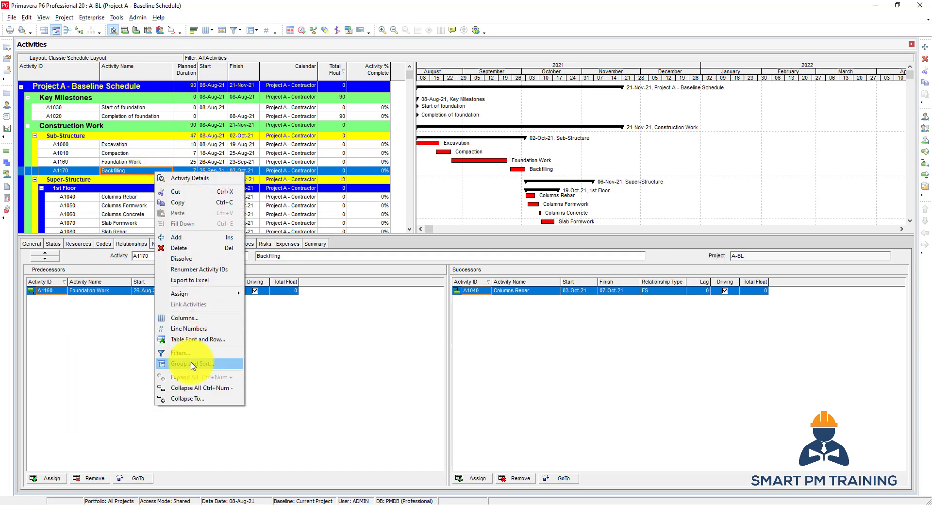
{"action": "left_click", "coordinate": [193, 364]}
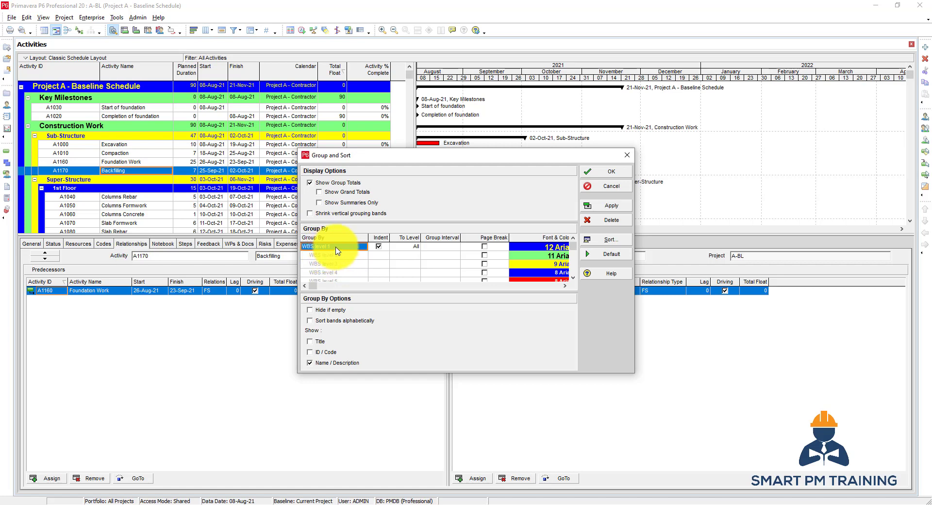
Switch the Group By field from WBS to Start and select the 08-Aug-21 date band
{"action": "left_click", "coordinate": [336, 249]}
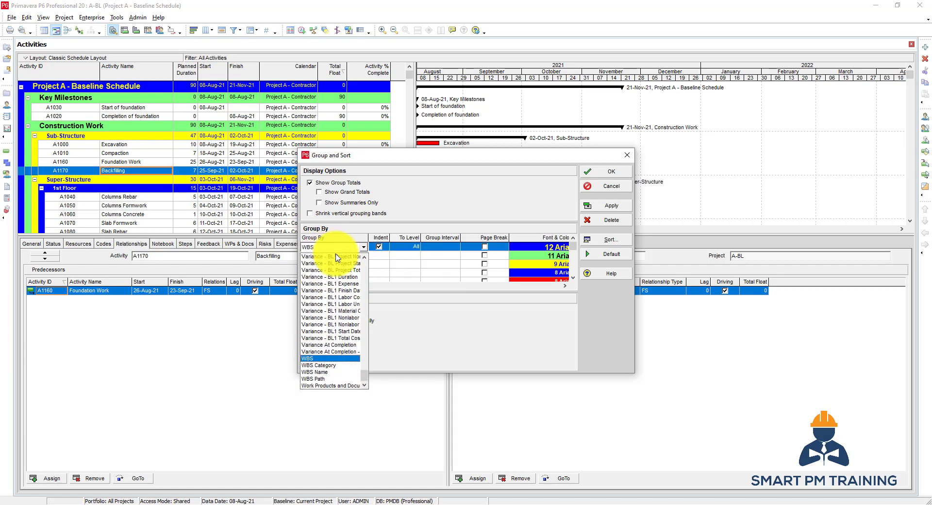
{"action": "scroll", "coordinate": [336, 318], "scroll_direction": "up", "scroll_amount": 10}
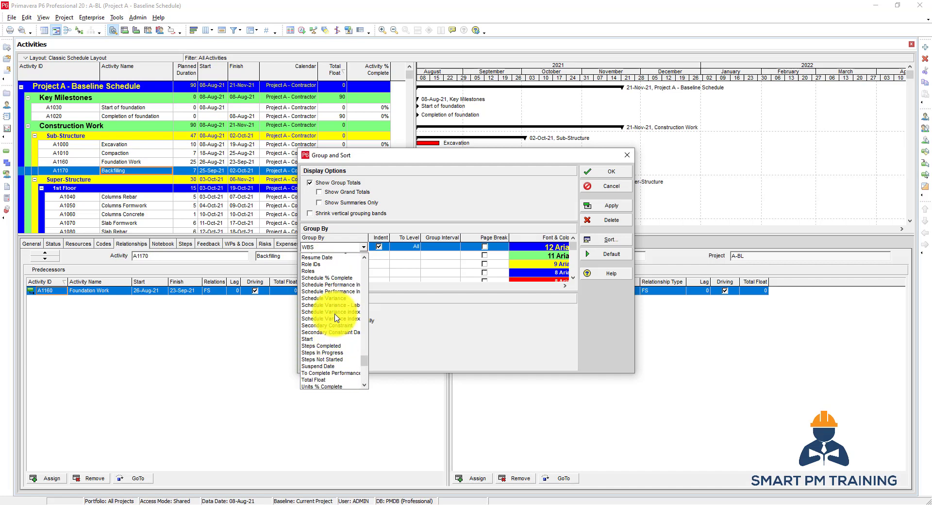
{"action": "left_click", "coordinate": [309, 324]}
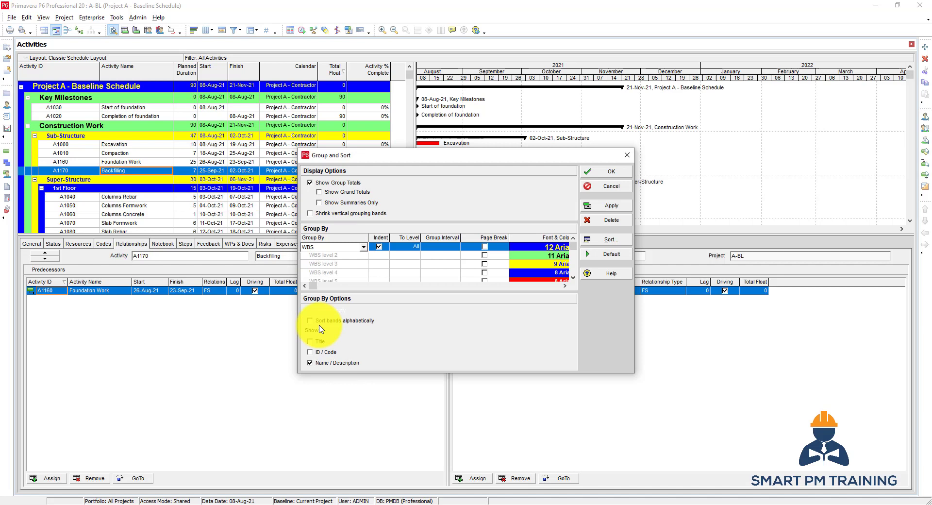
{"action": "left_click", "coordinate": [612, 172]}
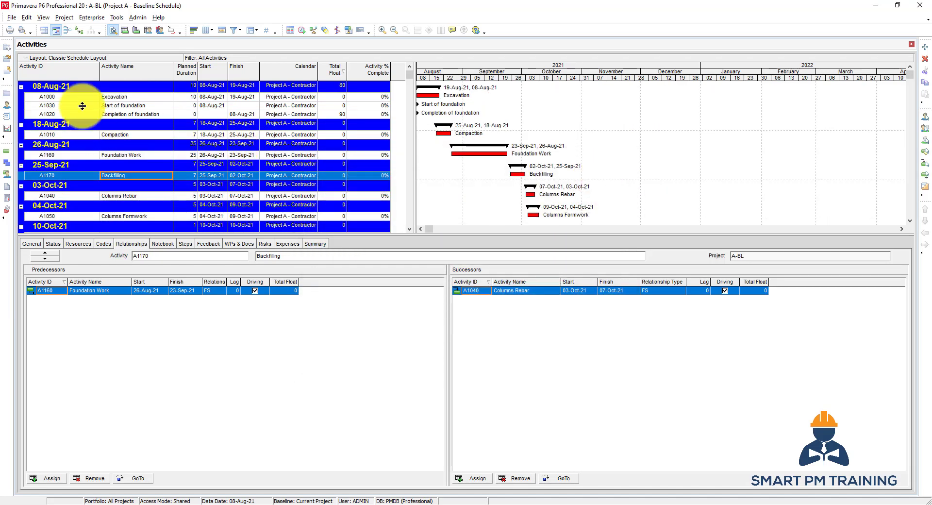
{"action": "left_click", "coordinate": [75, 90]}
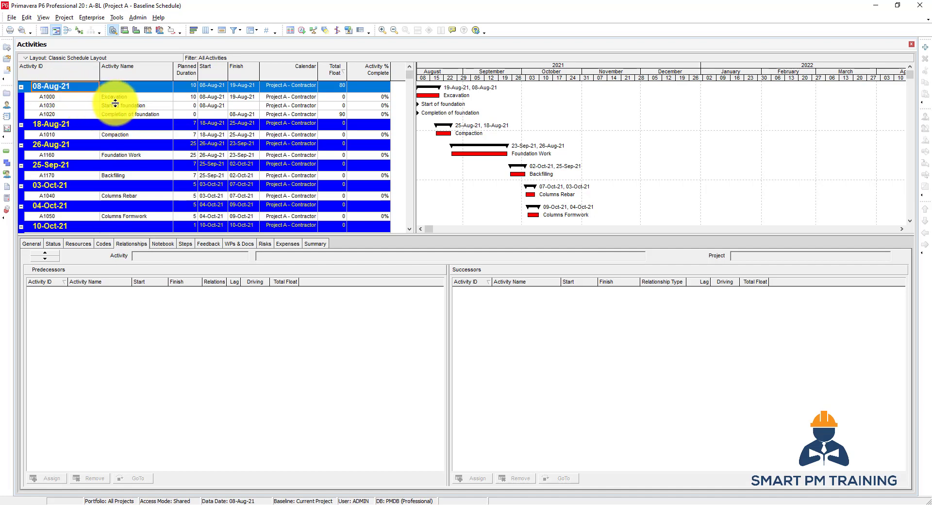
Set the Group By field back to WBS and apply it to the Activities table
{"action": "right_click", "coordinate": [115, 105]}
{"action": "left_click", "coordinate": [156, 297]}
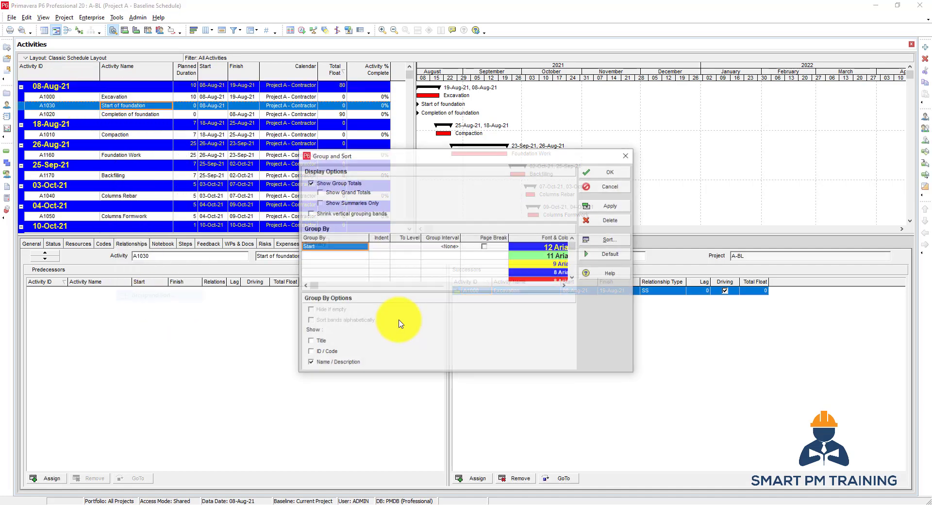
{"action": "left_click", "coordinate": [356, 248]}
{"action": "scroll", "coordinate": [353, 299], "scroll_direction": "up", "scroll_amount": 2}
{"action": "scroll", "coordinate": [353, 301], "scroll_direction": "up", "scroll_amount": 4}
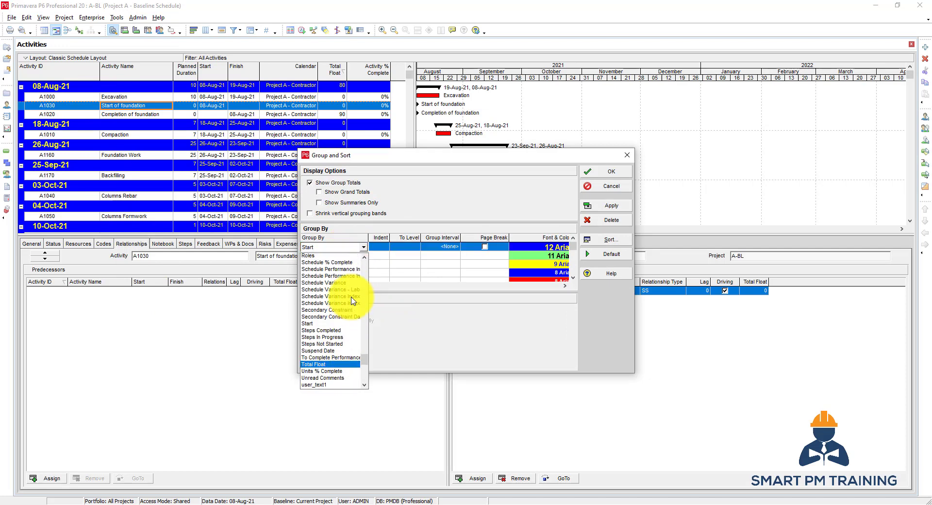
{"action": "scroll", "coordinate": [341, 306], "scroll_direction": "up", "scroll_amount": 3}
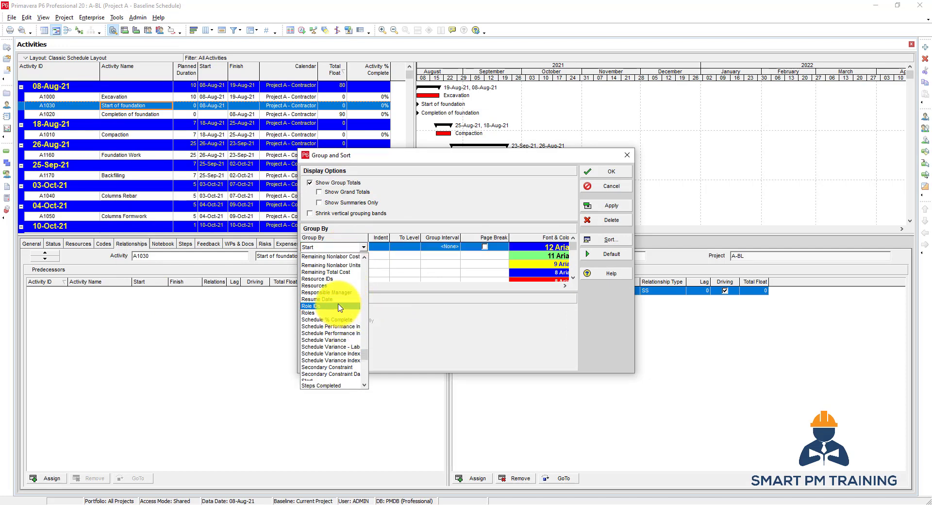
{"action": "key", "text": "w"}
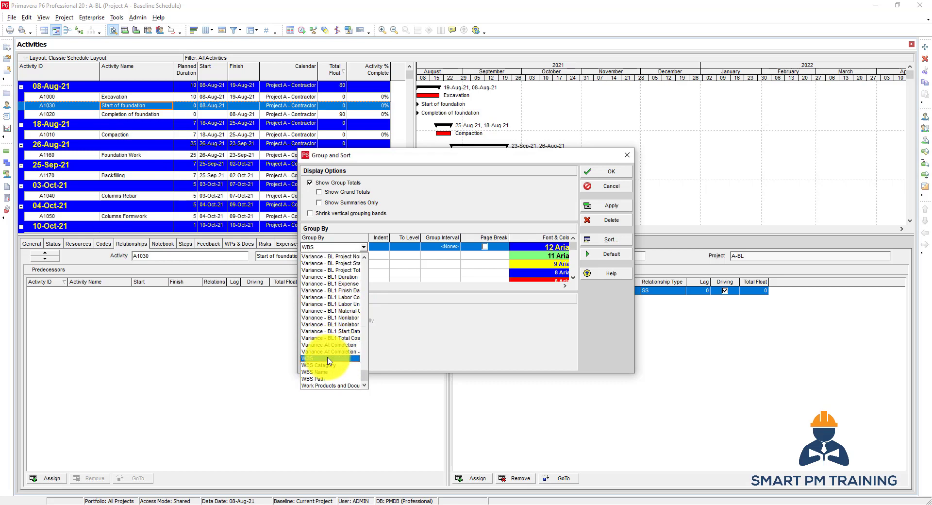
{"action": "left_click", "coordinate": [328, 360]}
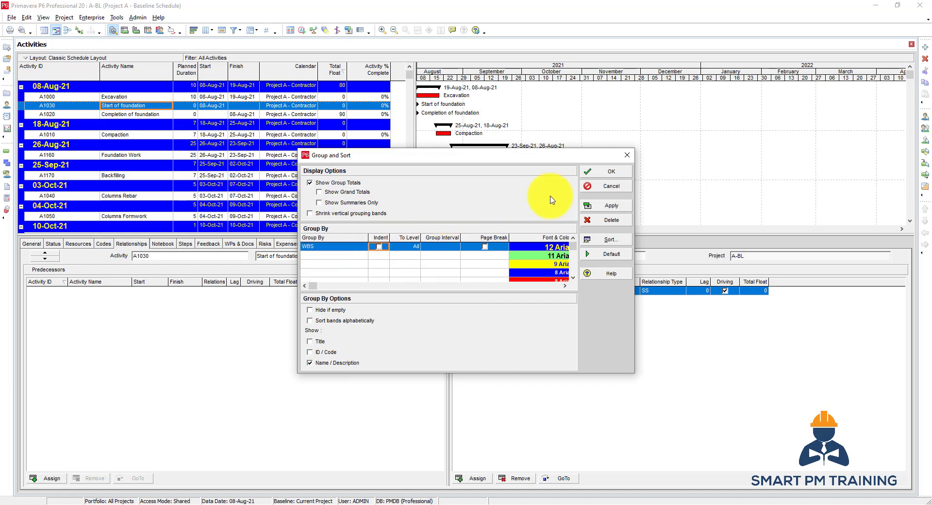
{"action": "left_click", "coordinate": [607, 172]}
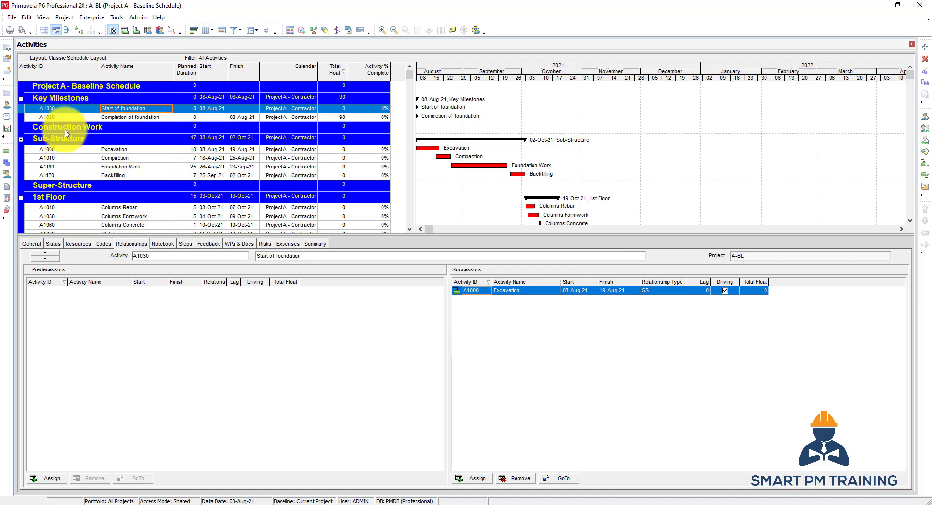
Select the Construction Work band and the 2nd Floor band under Finishes
{"action": "left_click", "coordinate": [66, 128]}
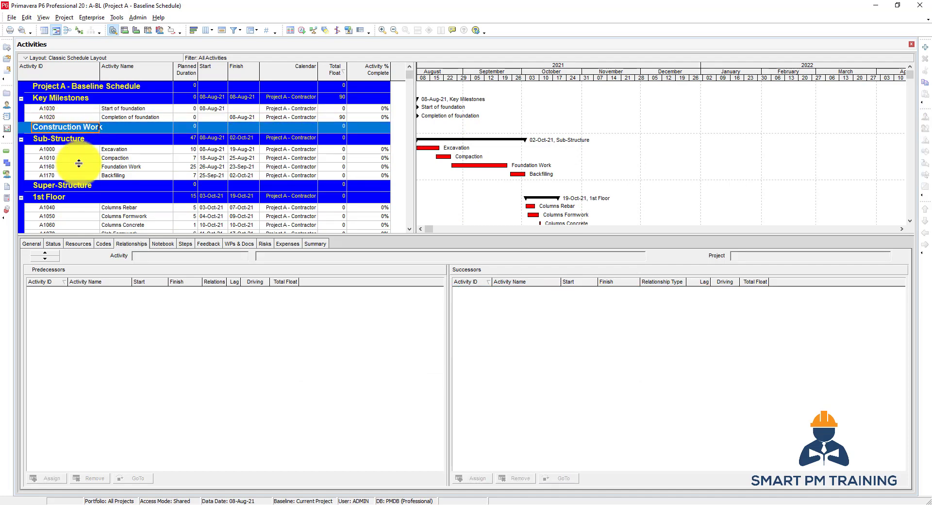
{"action": "scroll", "coordinate": [73, 155], "scroll_direction": "down", "scroll_amount": 6}
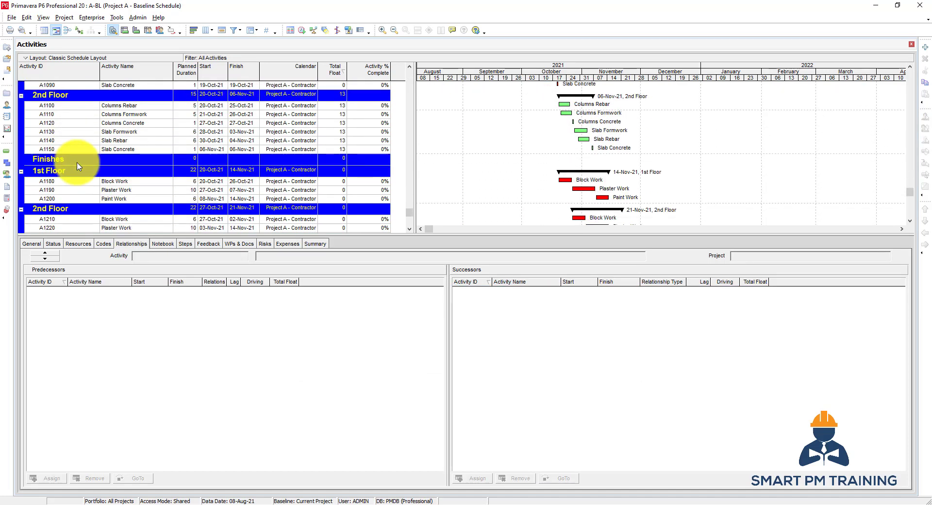
{"action": "scroll", "coordinate": [68, 191], "scroll_direction": "down", "scroll_amount": 1}
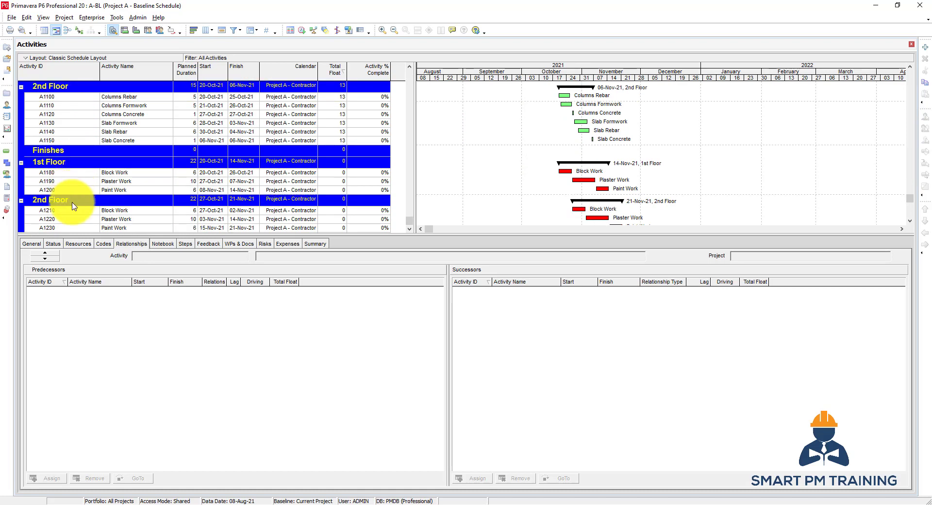
{"action": "left_click", "coordinate": [74, 203]}
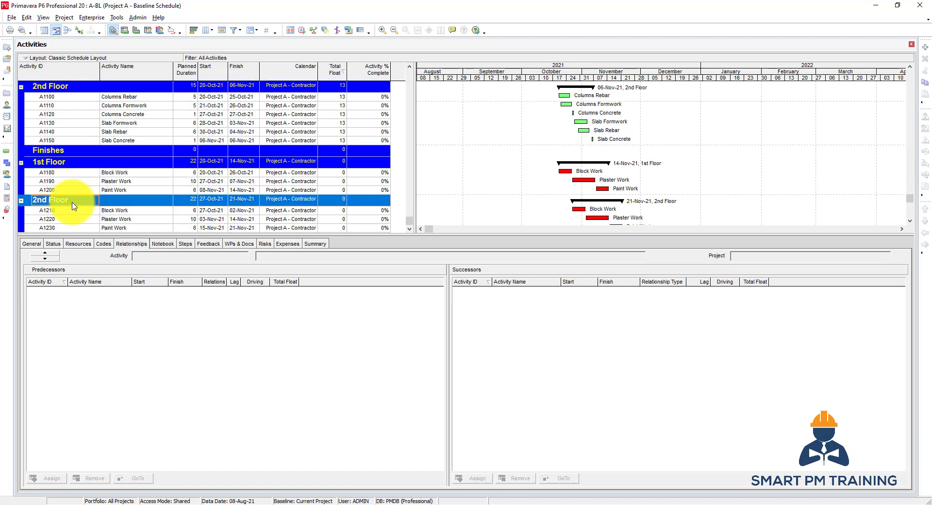
{"action": "scroll", "coordinate": [69, 201], "scroll_direction": "up", "scroll_amount": 7}
Indent the WBS grouping into separate levels and apply it to the table
{"action": "left_click", "coordinate": [84, 175]}
{"action": "right_click", "coordinate": [85, 174]}
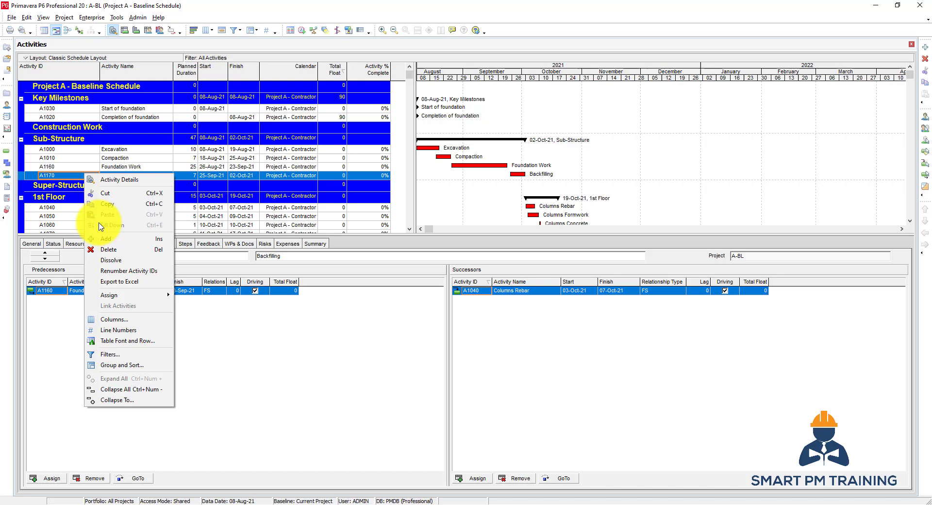
{"action": "left_click", "coordinate": [116, 365]}
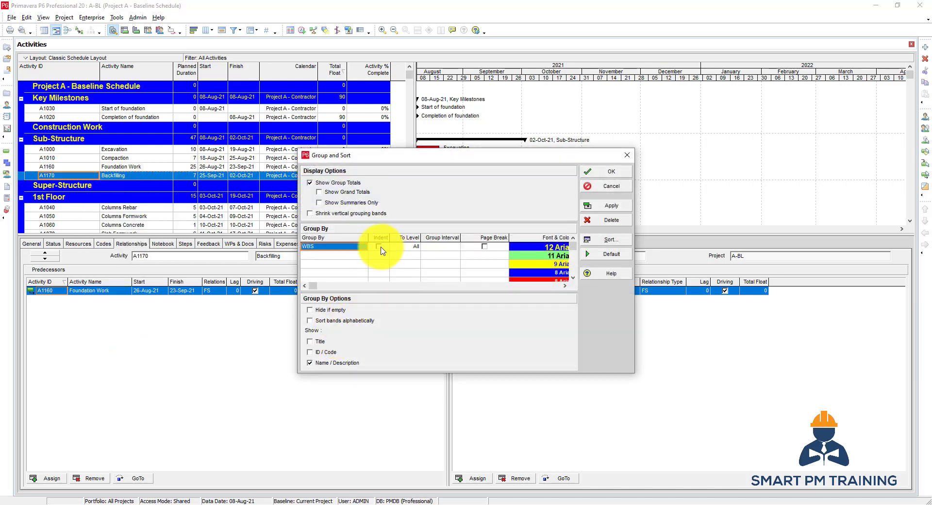
{"action": "left_click", "coordinate": [379, 246]}
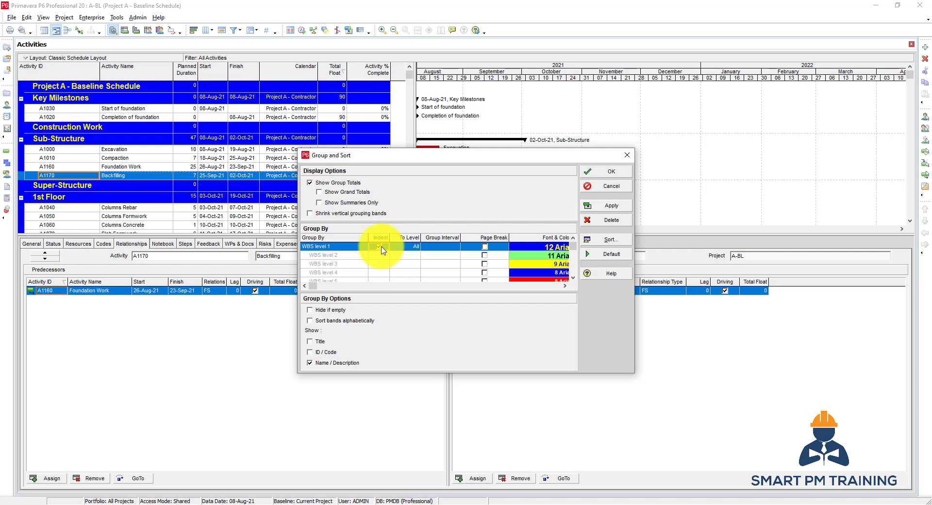
{"action": "left_click", "coordinate": [609, 206]}
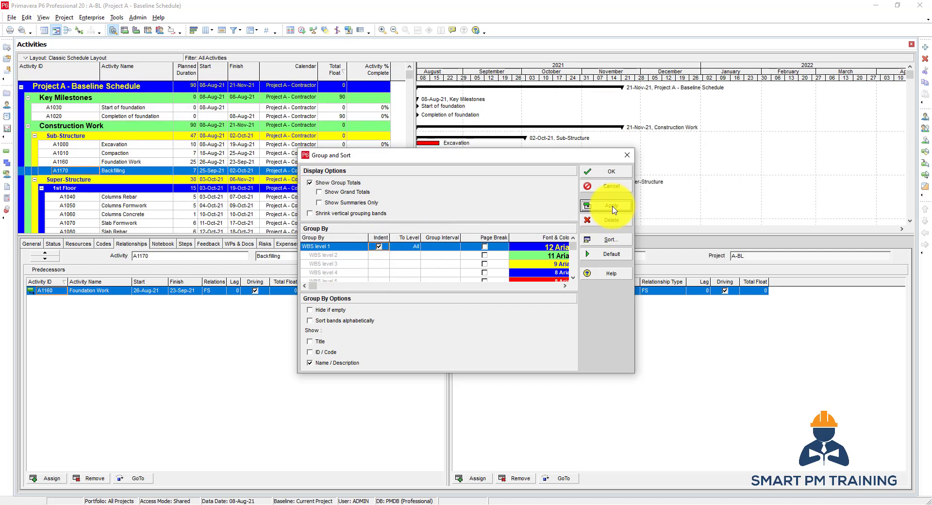
Change the font and colour of the WBS level 2 group bands
{"action": "left_click", "coordinate": [538, 257]}
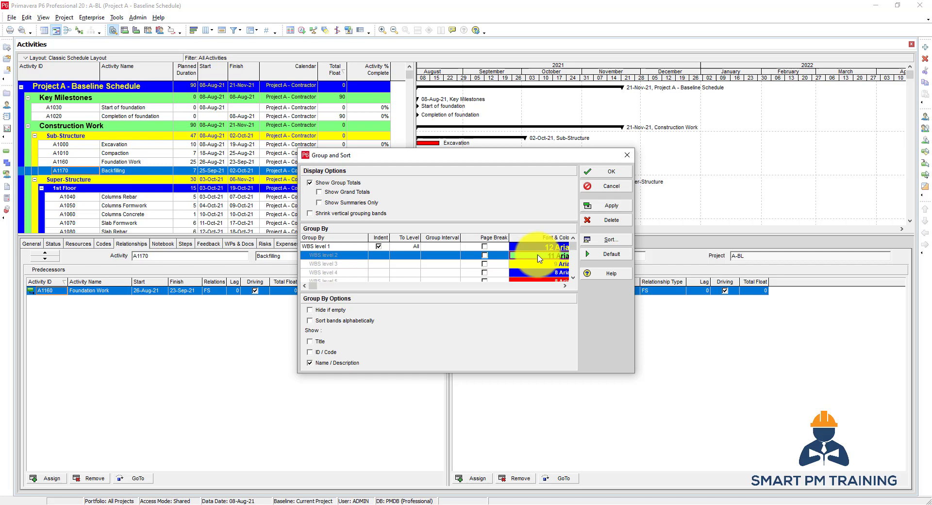
{"action": "left_click", "coordinate": [539, 257]}
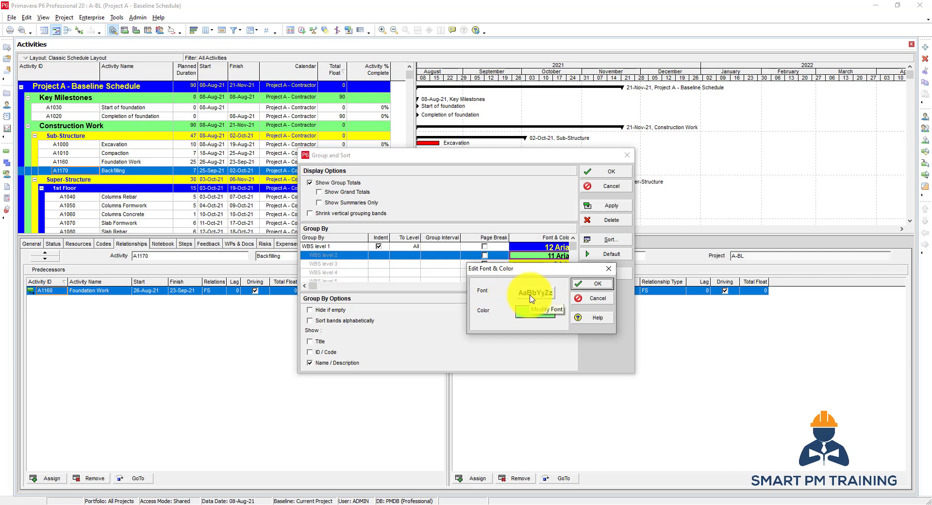
{"action": "left_click", "coordinate": [580, 289]}
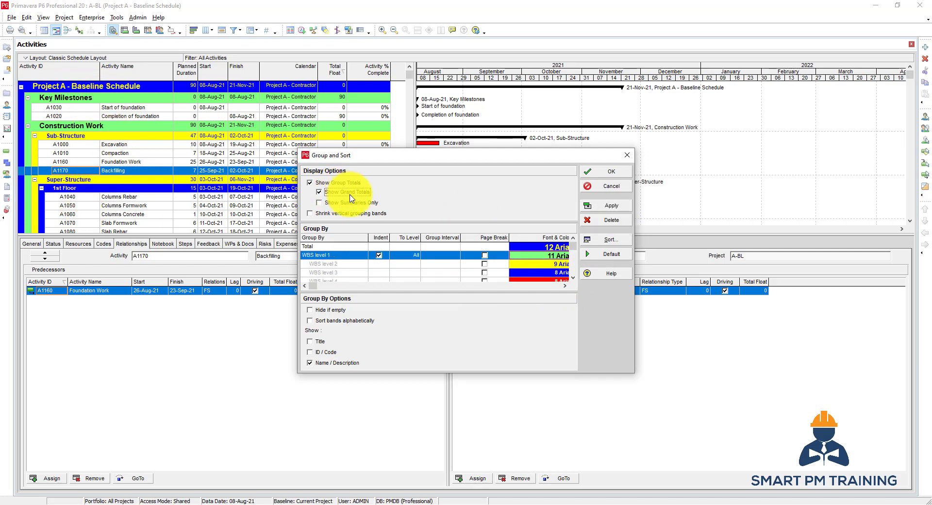
Turn off the grand total band and show only the WBS summary bands
{"action": "left_click", "coordinate": [605, 173]}
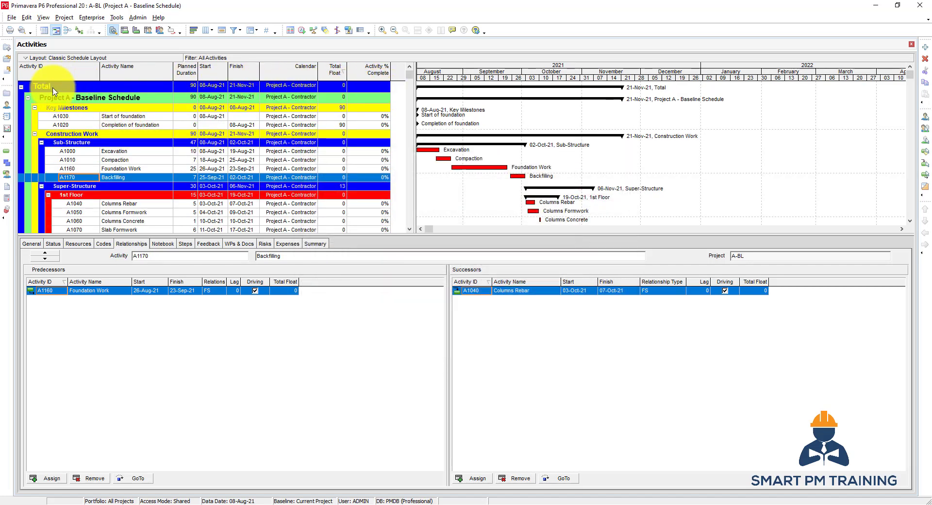
{"action": "right_click", "coordinate": [78, 134]}
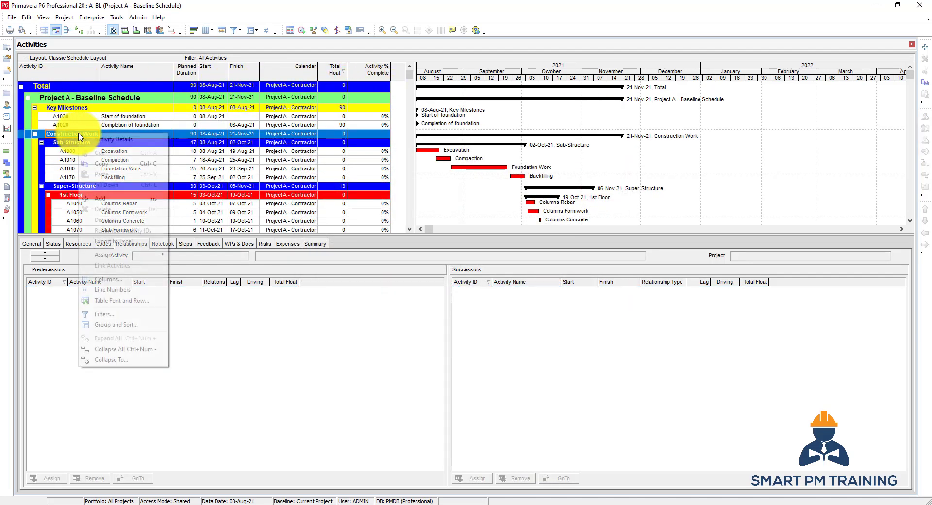
{"action": "left_click", "coordinate": [128, 325]}
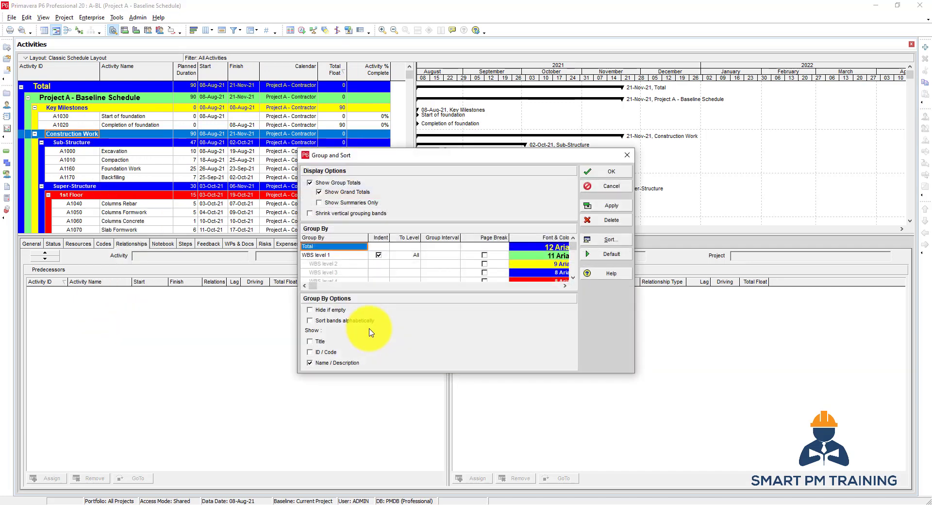
{"action": "left_click", "coordinate": [352, 192]}
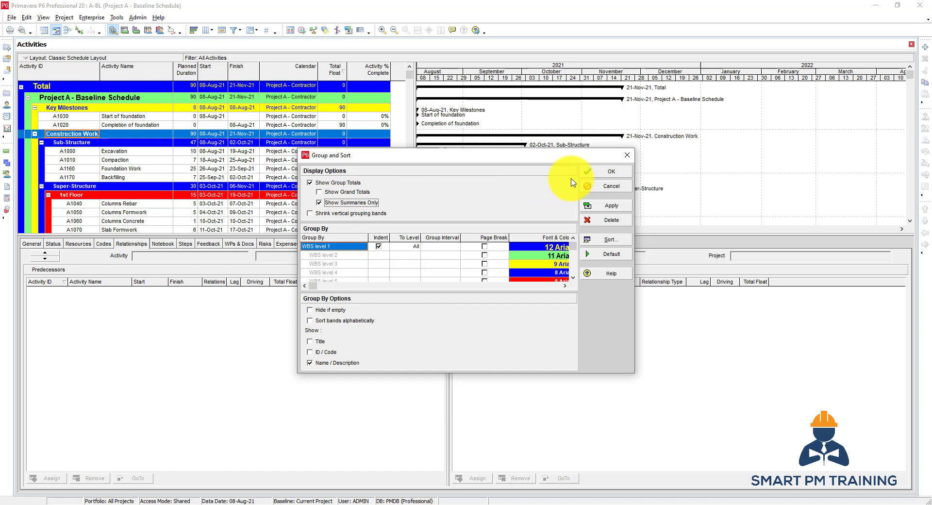
{"action": "left_click", "coordinate": [602, 171]}
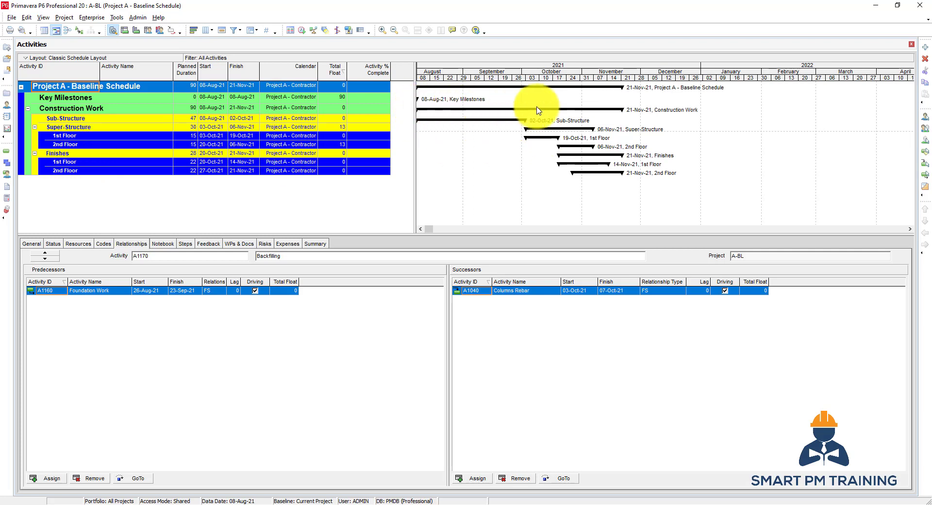
Turn off Show Summaries Only so activity rows like A1050 Columns Formwork reappear
{"action": "right_click", "coordinate": [130, 130]}
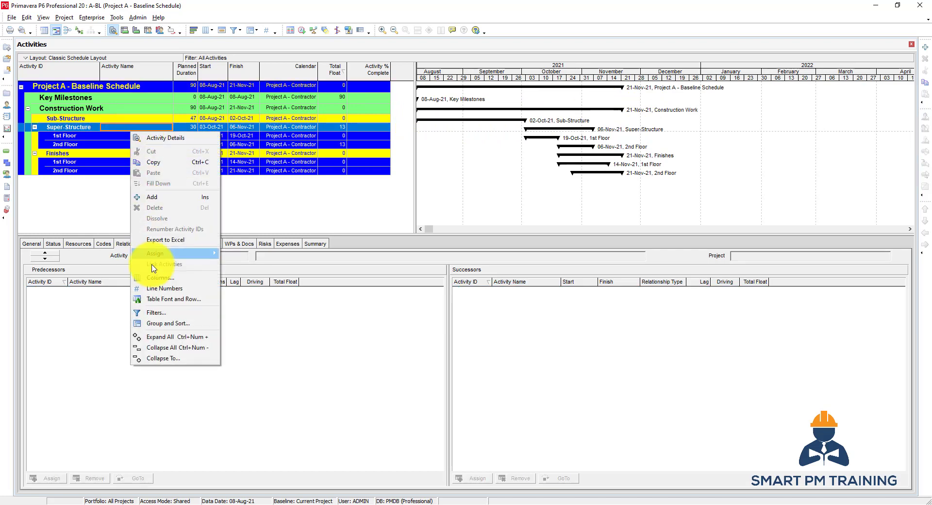
{"action": "left_click", "coordinate": [168, 322]}
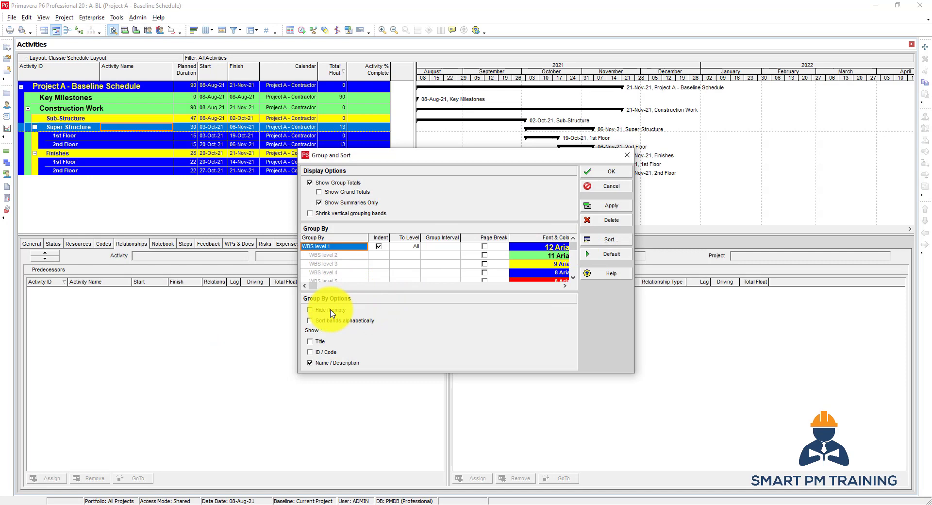
{"action": "left_click", "coordinate": [347, 203]}
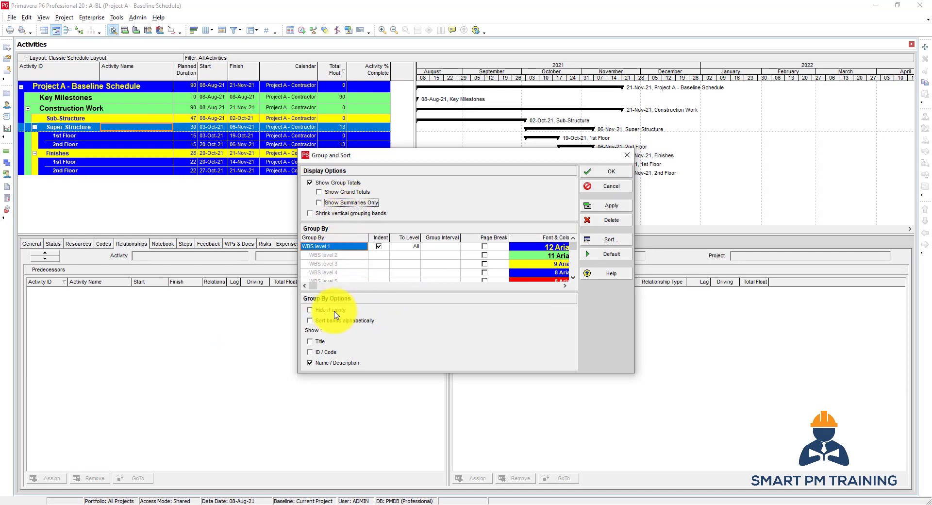
{"action": "left_click", "coordinate": [612, 171]}
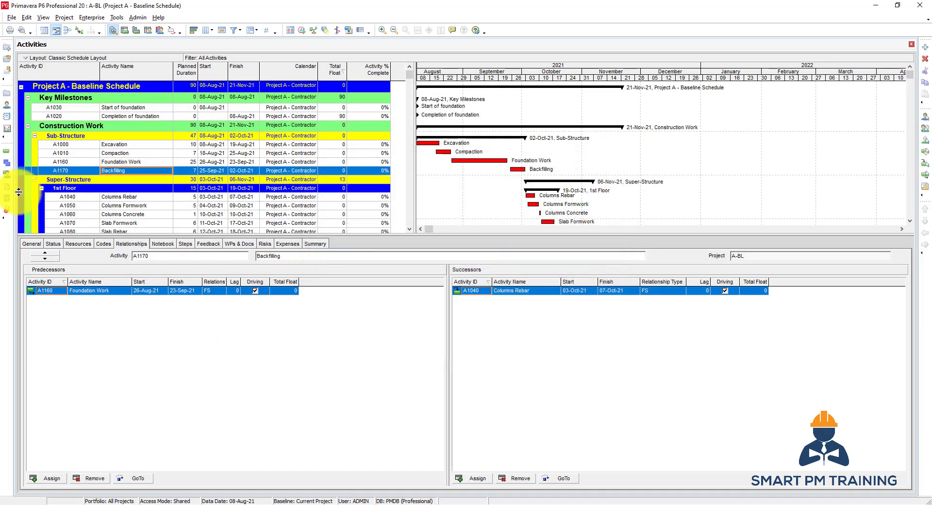
{"action": "left_click", "coordinate": [75, 205]}
{"action": "scroll", "coordinate": [73, 211], "scroll_direction": "down", "scroll_amount": 6}
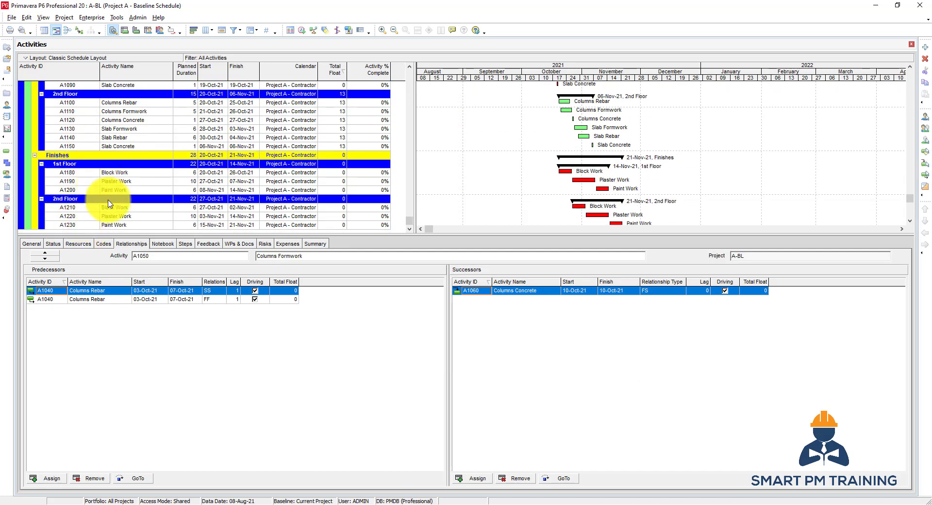
{"action": "scroll", "coordinate": [109, 204], "scroll_direction": "up", "scroll_amount": 1}
{"action": "scroll", "coordinate": [109, 203], "scroll_direction": "up", "scroll_amount": 6}
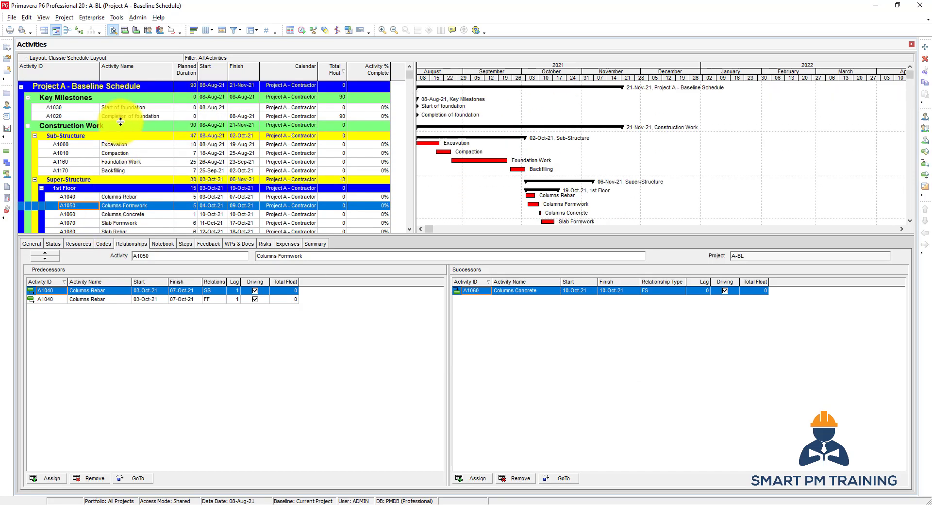
{"action": "scroll", "coordinate": [116, 169], "scroll_direction": "down", "scroll_amount": 7}
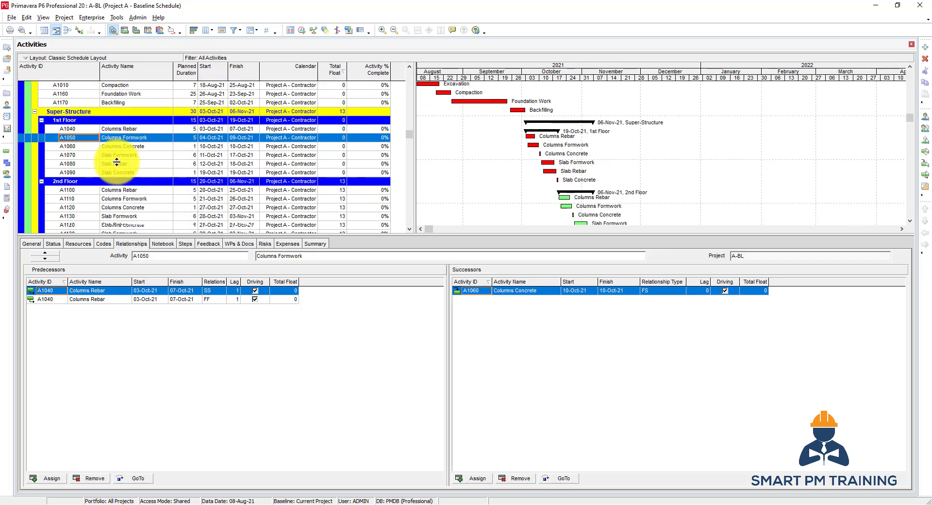
{"action": "scroll", "coordinate": [115, 188], "scroll_direction": "up", "scroll_amount": 1}
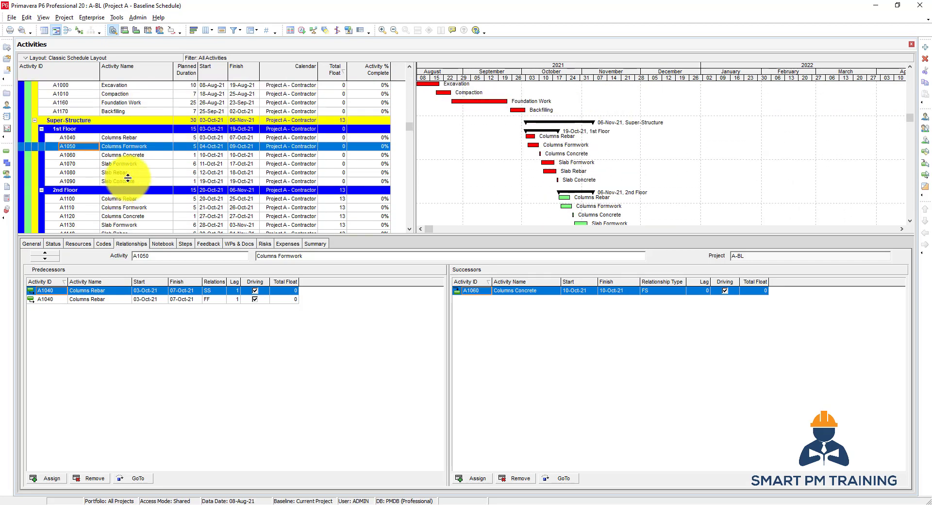
Stop hiding empty groups and show WBS codes on the band labels
{"action": "right_click", "coordinate": [110, 180]}
{"action": "left_click", "coordinate": [165, 370]}
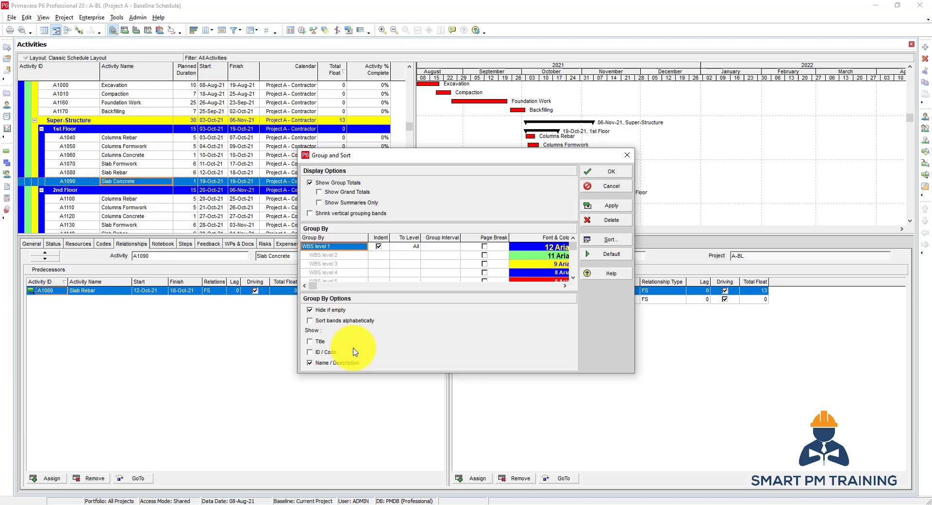
{"action": "left_click", "coordinate": [342, 308]}
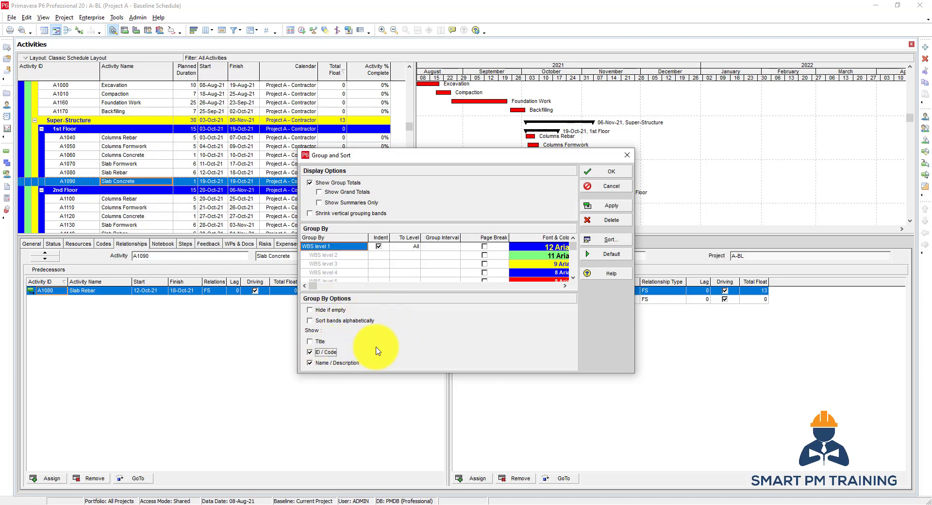
{"action": "left_click", "coordinate": [610, 208]}
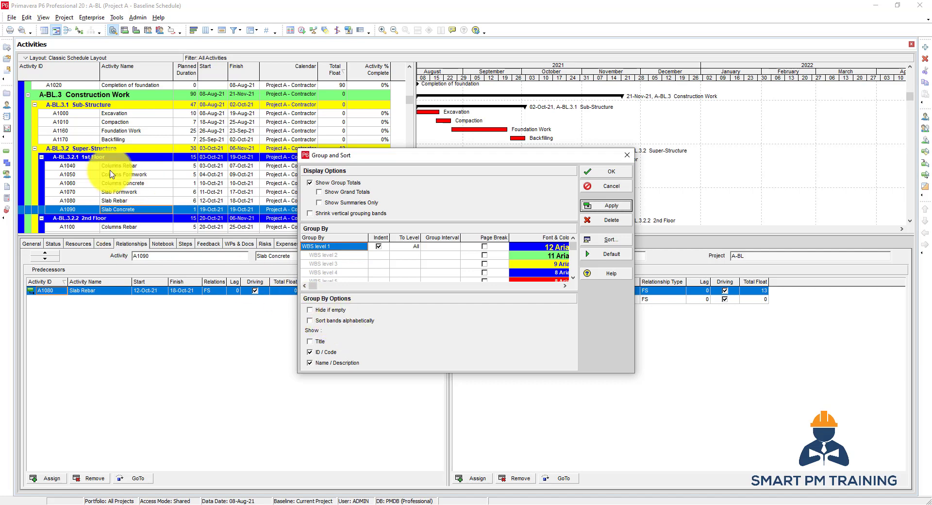
Add a 'WBS:' title prefix to the band labels, then untick the Title option
{"action": "left_click", "coordinate": [323, 342]}
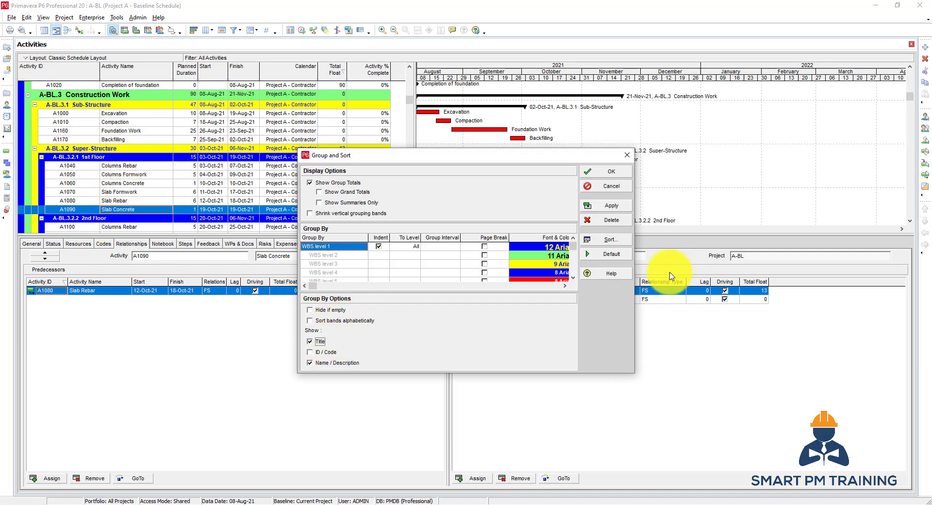
{"action": "left_click", "coordinate": [613, 206]}
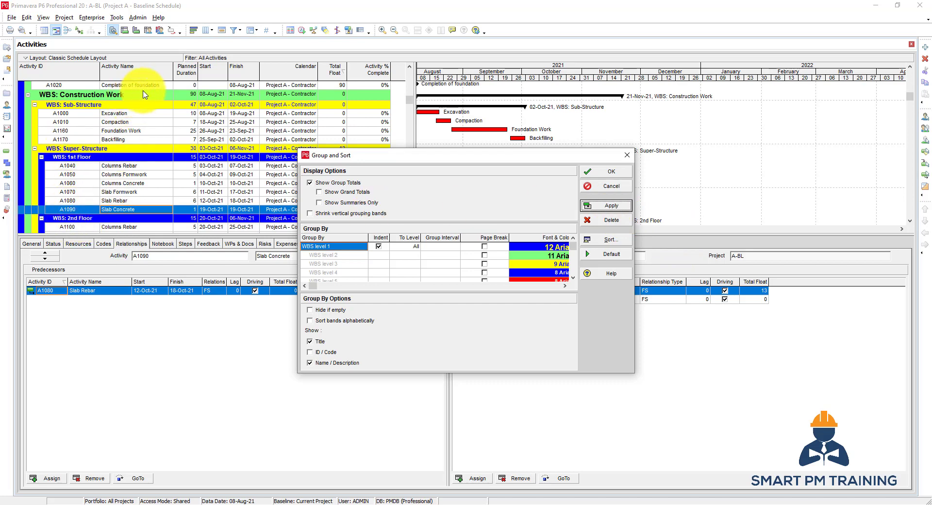
{"action": "key", "text": "alt+t"}
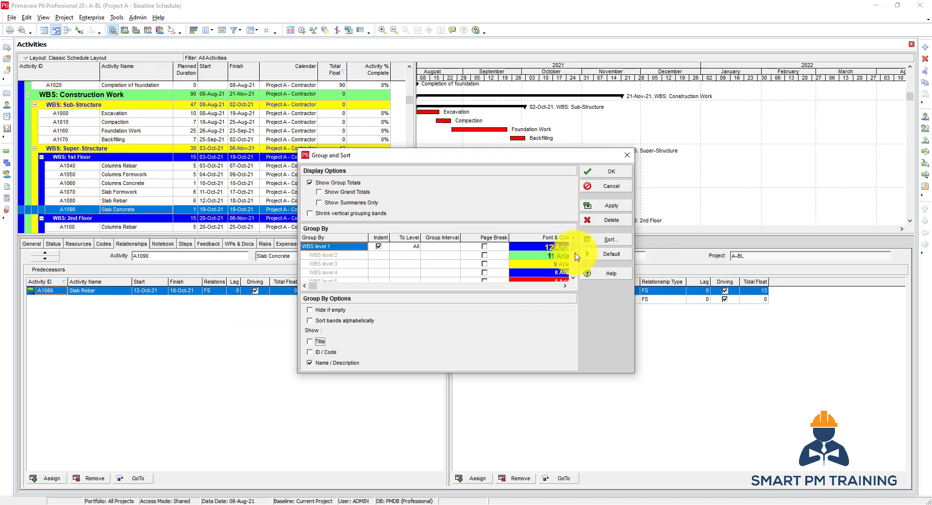
Keep Total Float ascending sort, close Group and Sort with plain WBS names, sort by Start
{"action": "left_click", "coordinate": [609, 239]}
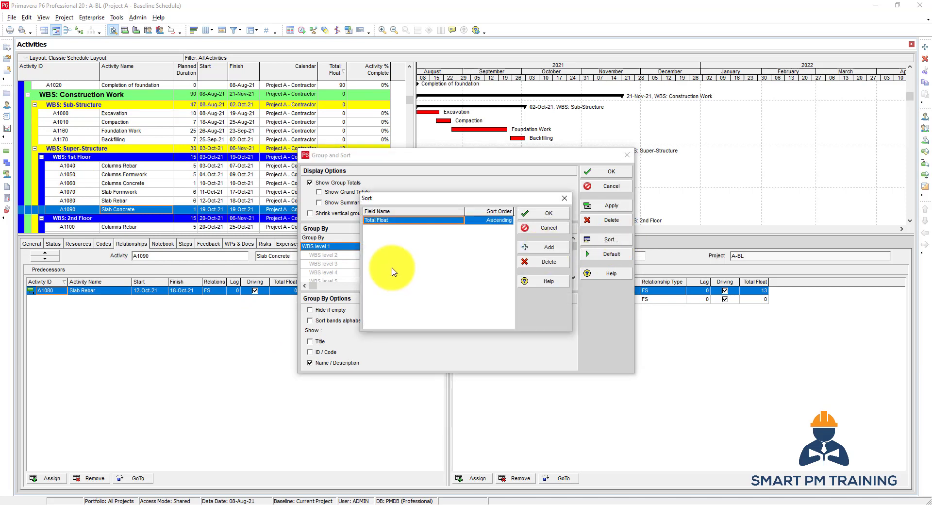
{"action": "left_click", "coordinate": [539, 216]}
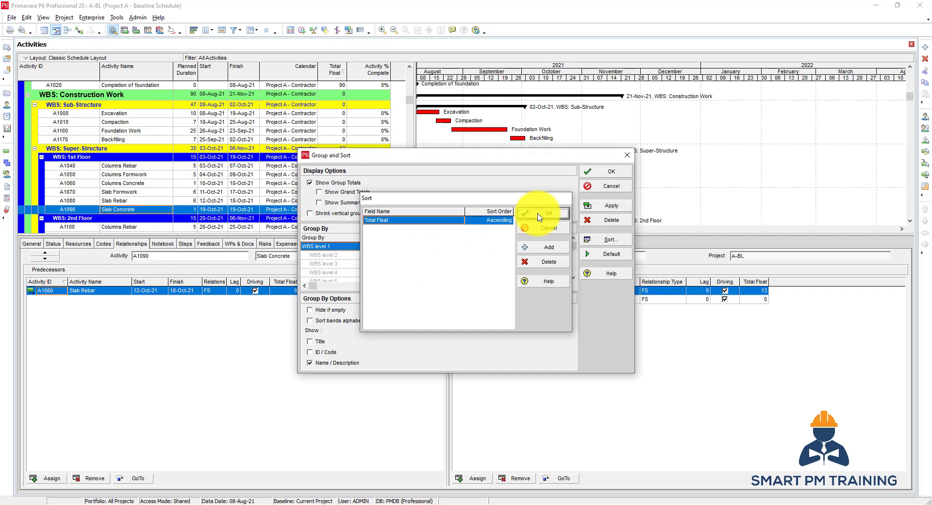
{"action": "left_click", "coordinate": [592, 174]}
{"action": "left_click", "coordinate": [217, 77]}
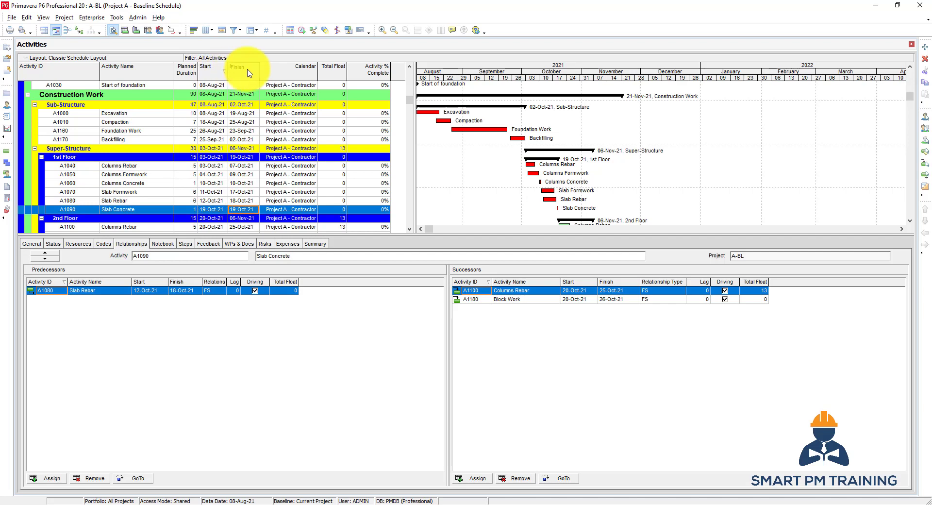
Re-sort activities by Start and accept the Start ascending sort in Group and Sort
{"action": "left_click", "coordinate": [221, 77]}
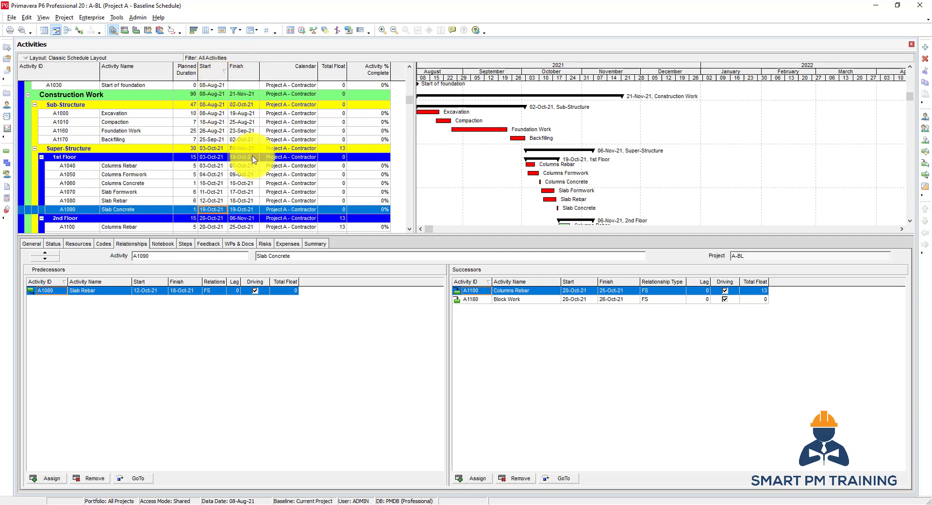
{"action": "right_click", "coordinate": [152, 183]}
{"action": "left_click", "coordinate": [192, 371]}
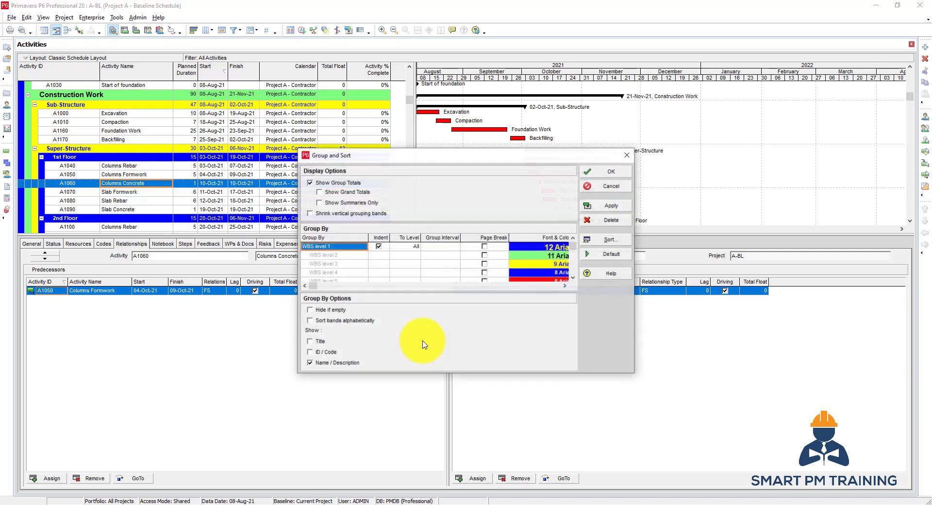
{"action": "left_click", "coordinate": [610, 240]}
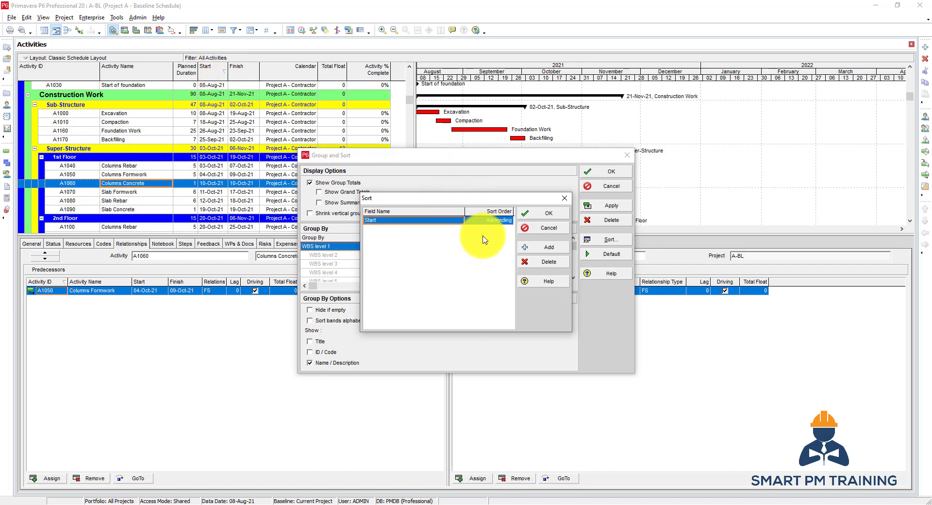
{"action": "left_click", "coordinate": [547, 215]}
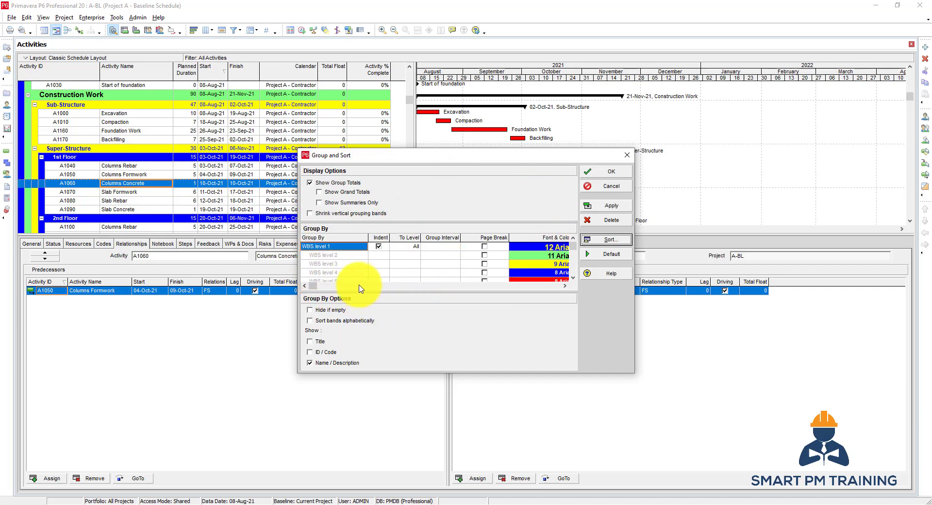
Reset the grouping to default, then group by WBS and apply
{"action": "left_click", "coordinate": [608, 255]}
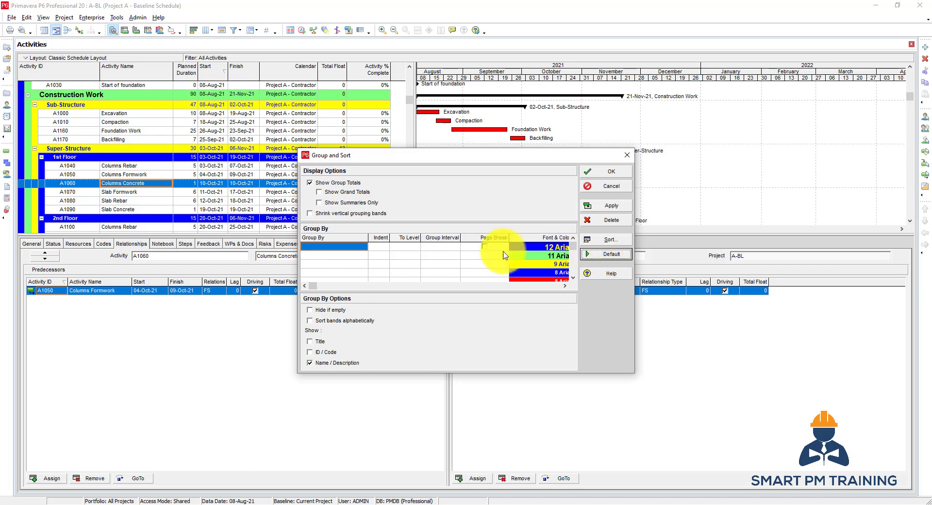
{"action": "left_click", "coordinate": [338, 253]}
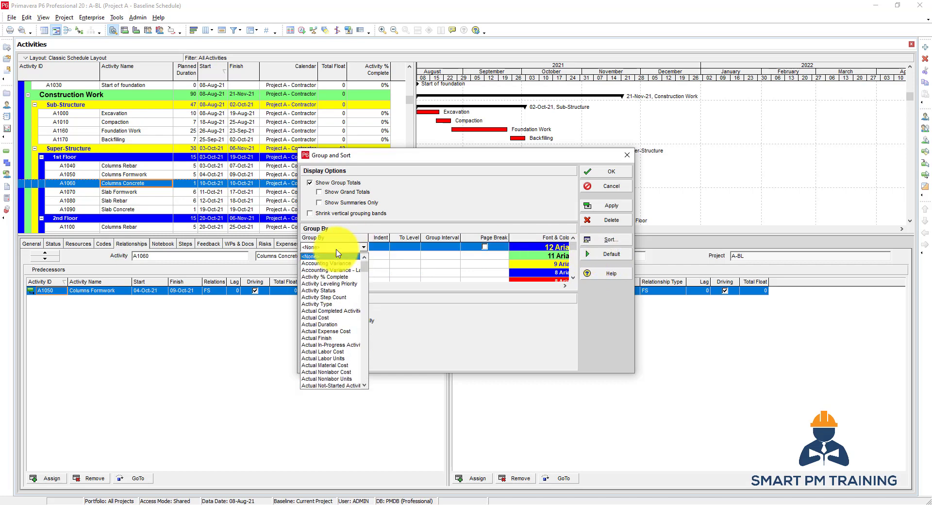
{"action": "scroll", "coordinate": [330, 340], "scroll_direction": "down", "scroll_amount": 15}
{"action": "left_click", "coordinate": [322, 374]}
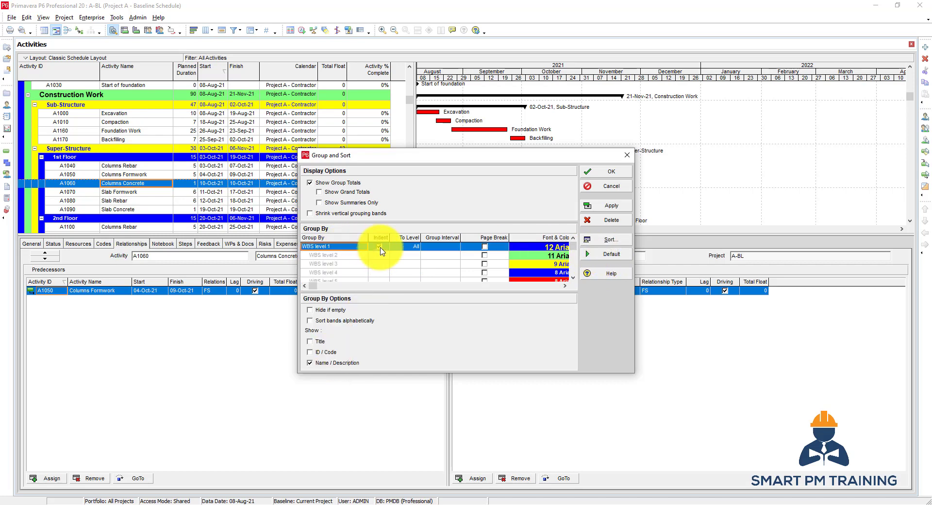
{"action": "left_click", "coordinate": [611, 206]}
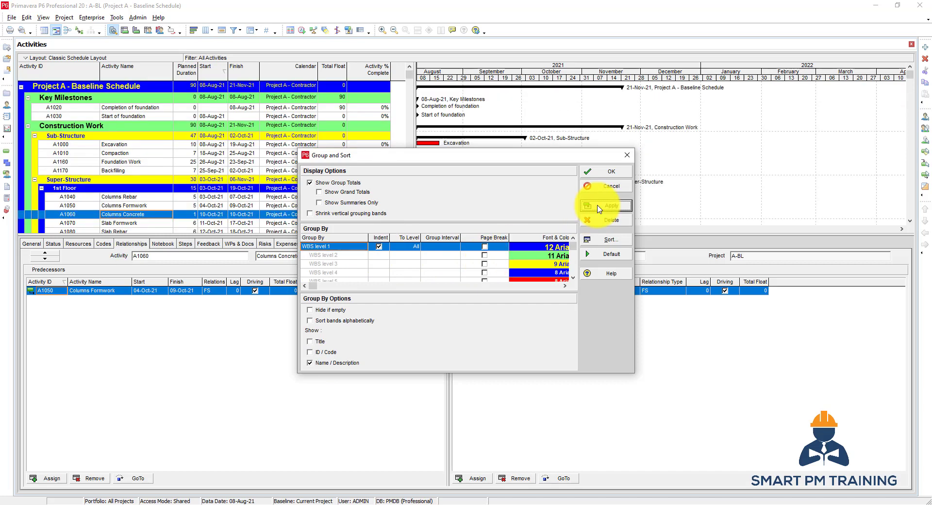
Confirm the WBS grouping and reopen Group and Sort from the activity table
{"action": "left_click", "coordinate": [610, 174]}
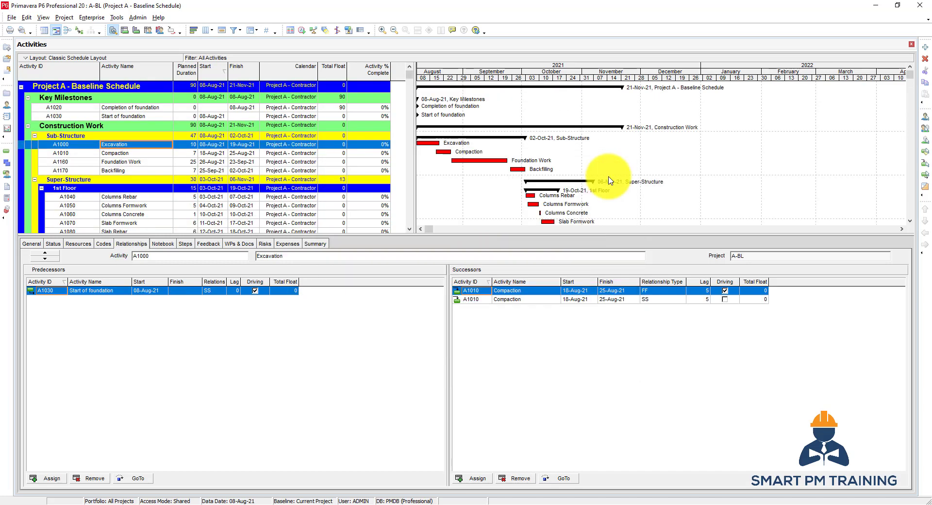
{"action": "right_click", "coordinate": [615, 181]}
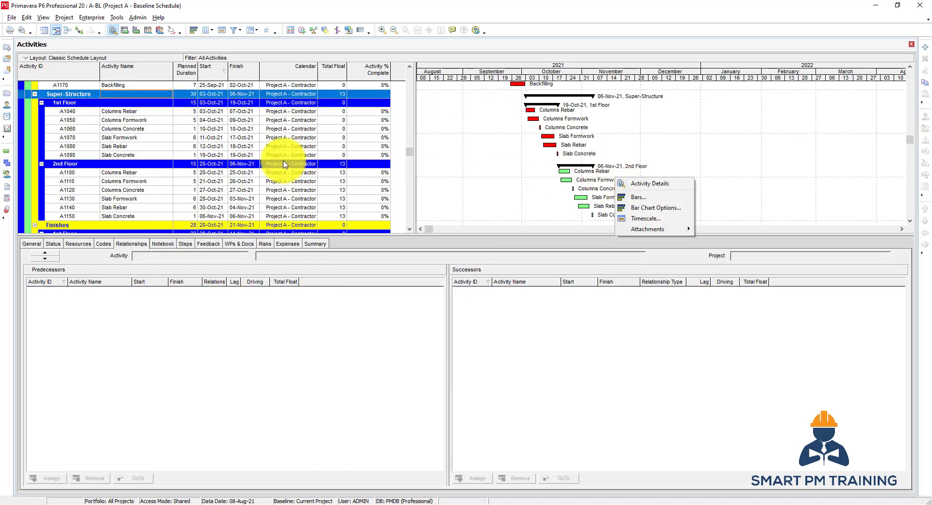
{"action": "right_click", "coordinate": [223, 142]}
{"action": "left_click", "coordinate": [254, 335]}
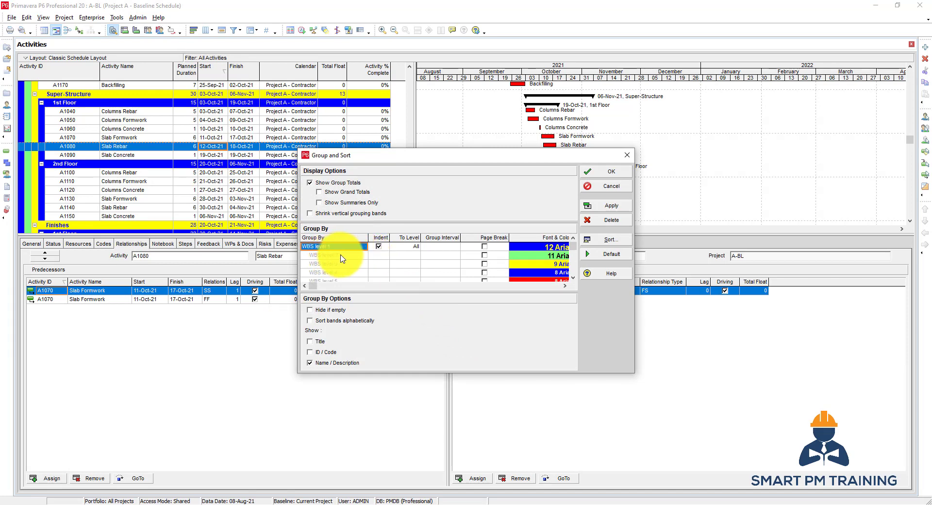
Group by Start first, then by indented WBS levels as the second grouping level
{"action": "left_click", "coordinate": [380, 247]}
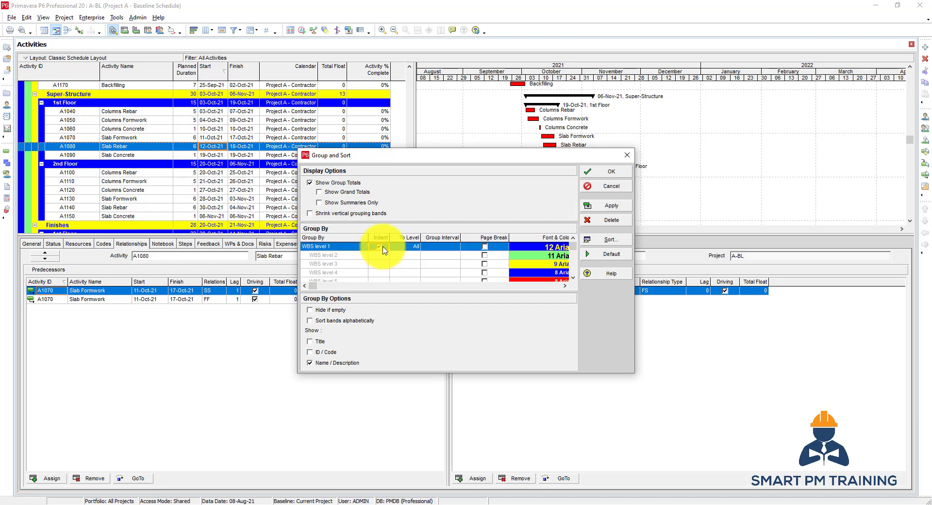
{"action": "left_click", "coordinate": [328, 247]}
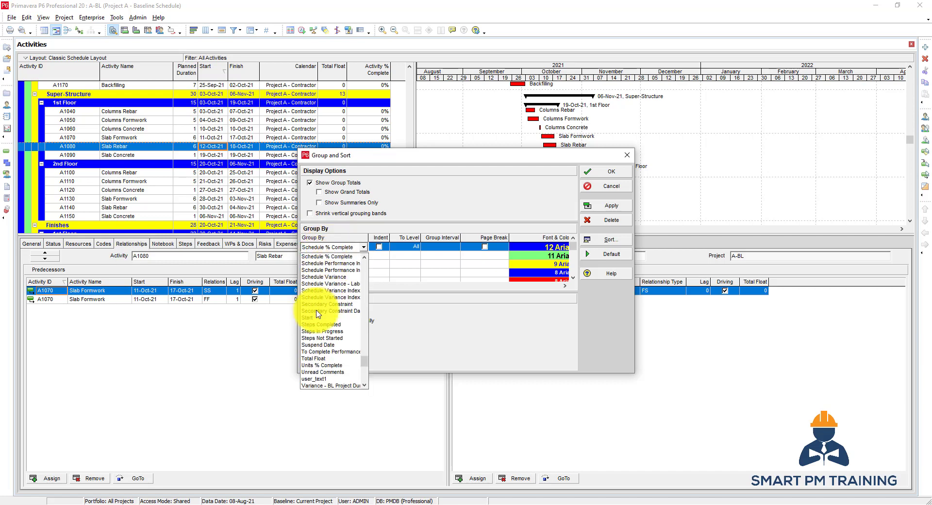
{"action": "left_click", "coordinate": [309, 317]}
{"action": "left_click", "coordinate": [329, 256]}
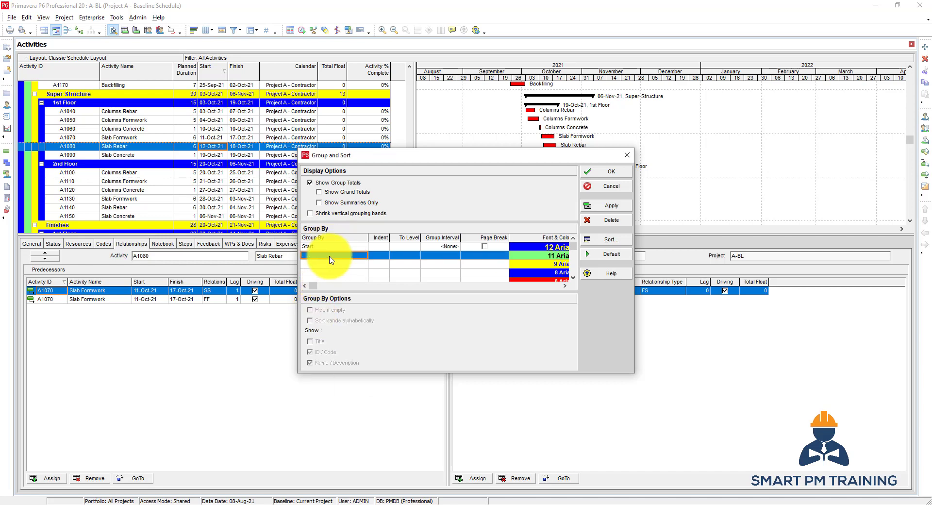
{"action": "left_click", "coordinate": [379, 256]}
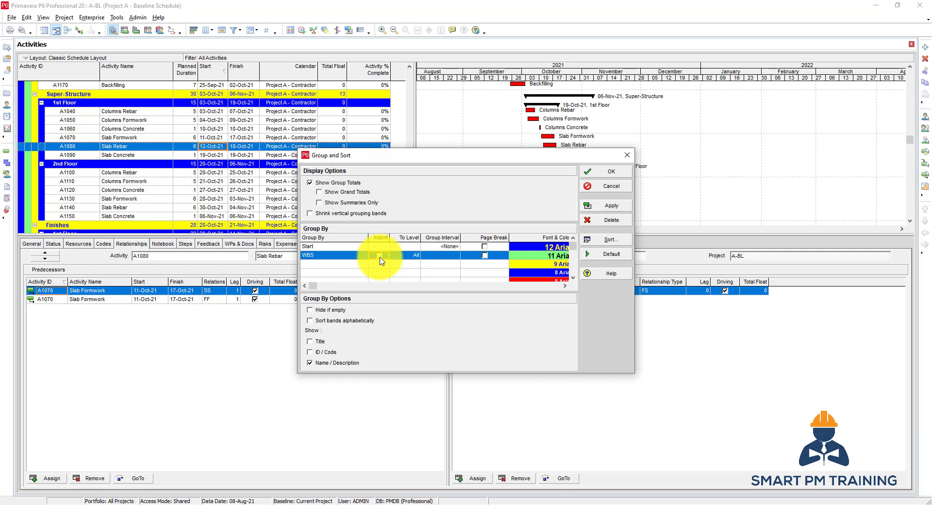
{"action": "left_click", "coordinate": [379, 255]}
{"action": "left_click", "coordinate": [605, 173]}
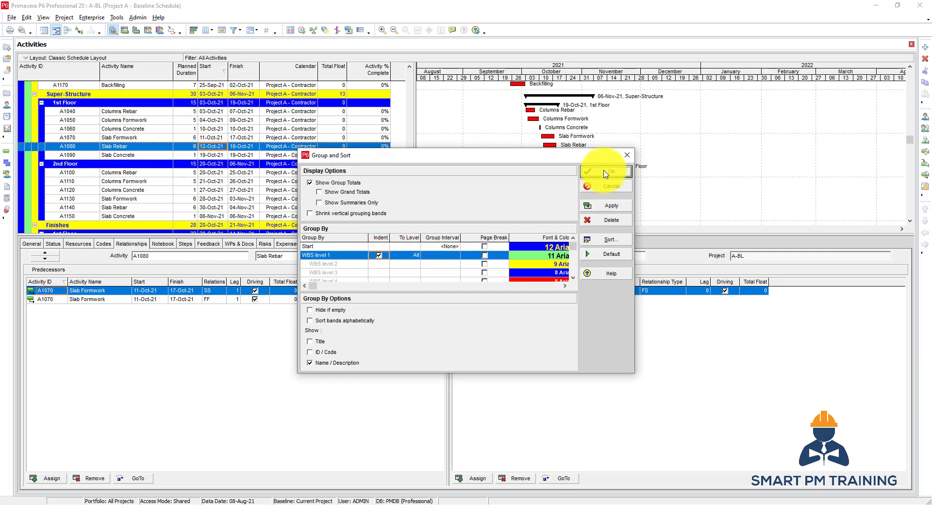
{"action": "scroll", "coordinate": [77, 165], "scroll_direction": "up", "scroll_amount": 10}
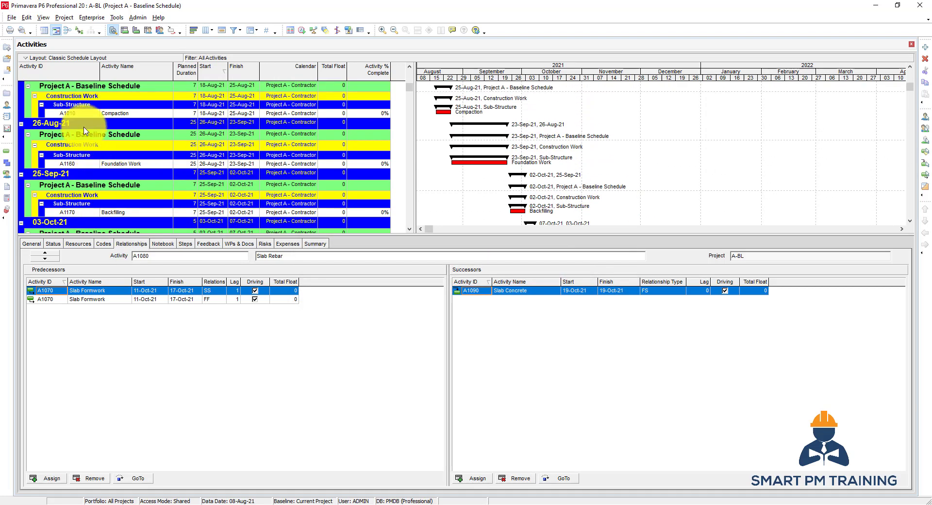
{"action": "left_click", "coordinate": [75, 123]}
{"action": "scroll", "coordinate": [73, 145], "scroll_direction": "up", "scroll_amount": 3}
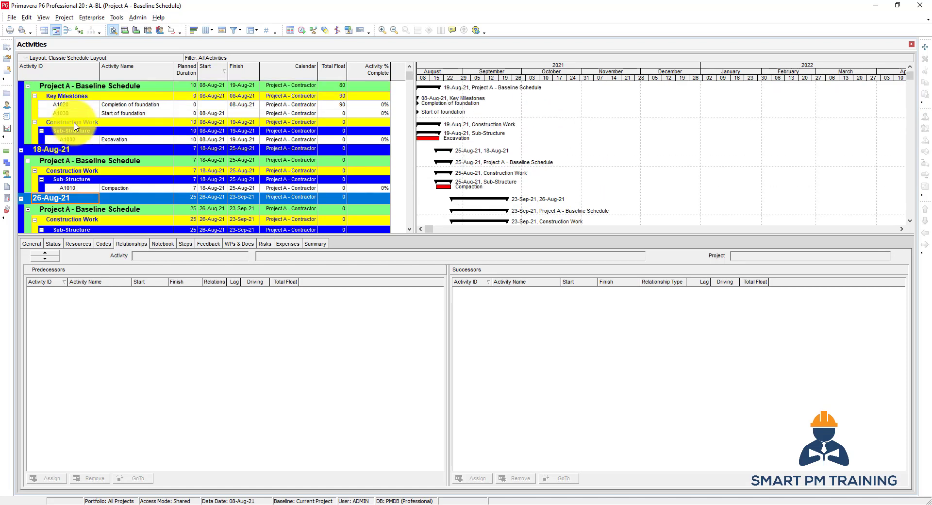
{"action": "scroll", "coordinate": [70, 162], "scroll_direction": "down", "scroll_amount": 5}
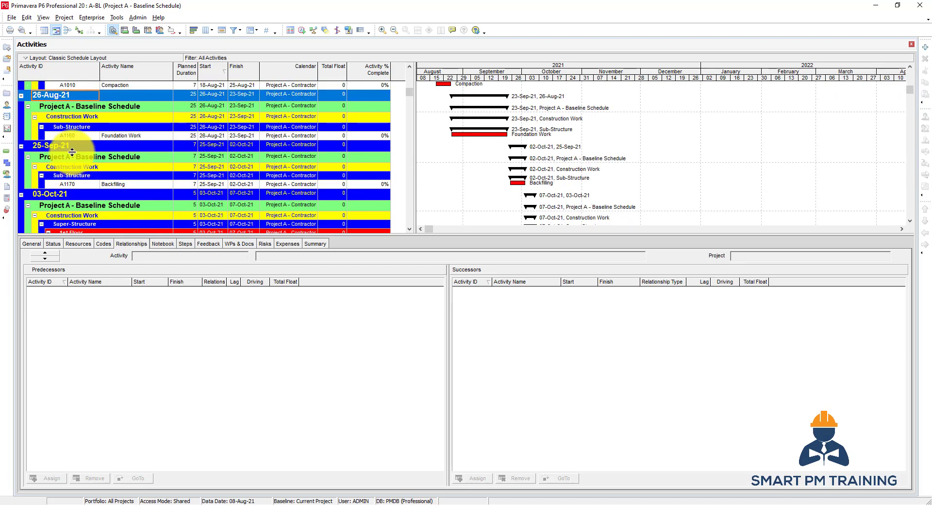
{"action": "left_click", "coordinate": [144, 138]}
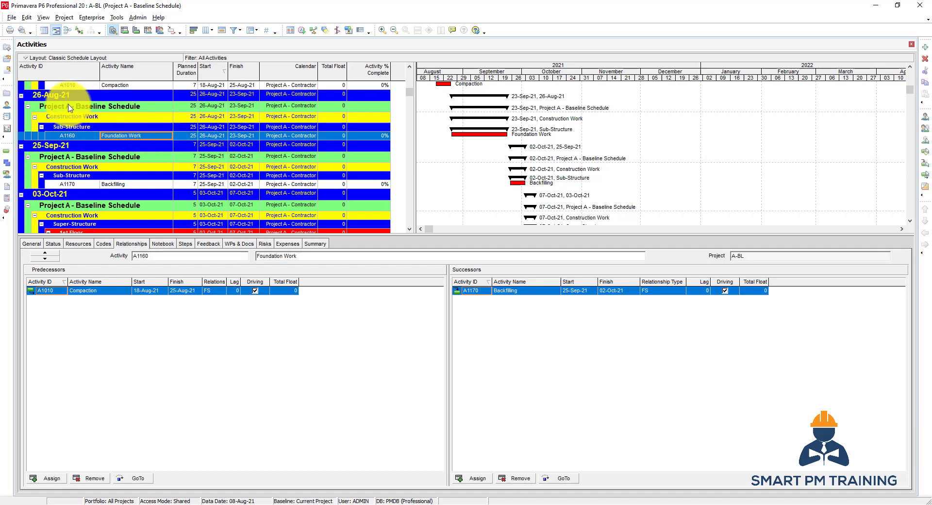
{"action": "left_click", "coordinate": [49, 99]}
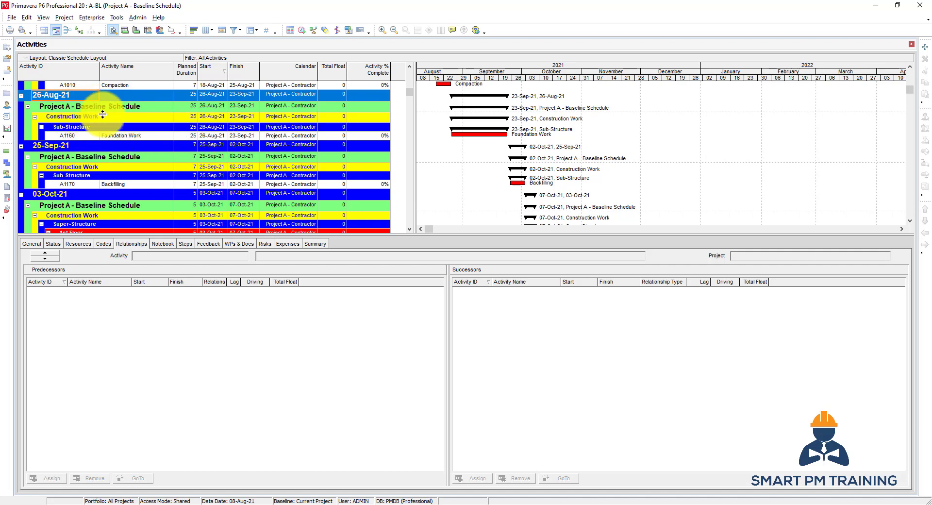
{"action": "left_click", "coordinate": [77, 108]}
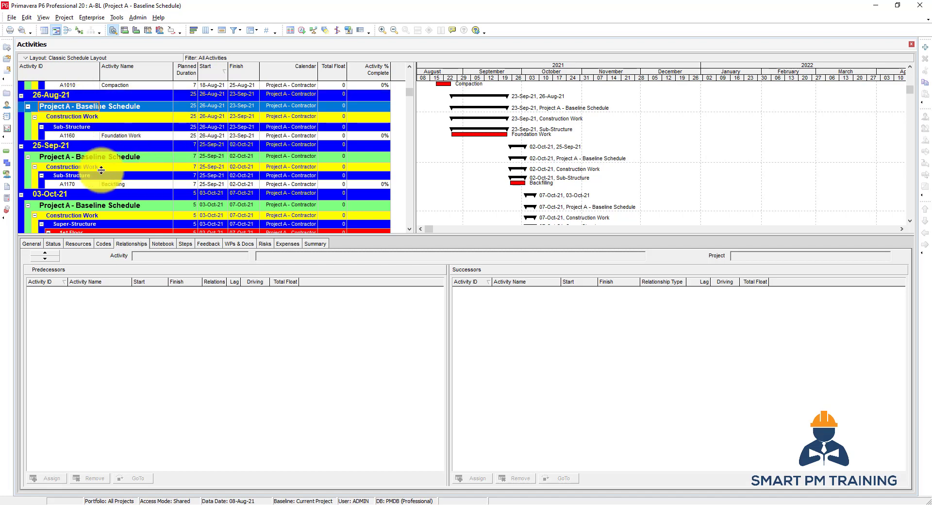
{"action": "left_click", "coordinate": [91, 156]}
{"action": "left_click", "coordinate": [83, 175]}
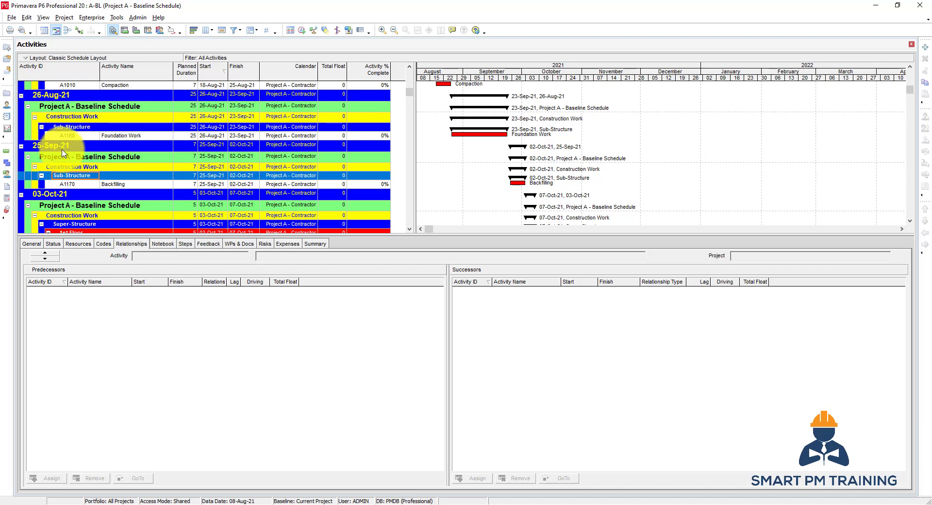
{"action": "left_click", "coordinate": [78, 106]}
{"action": "left_click", "coordinate": [87, 116]}
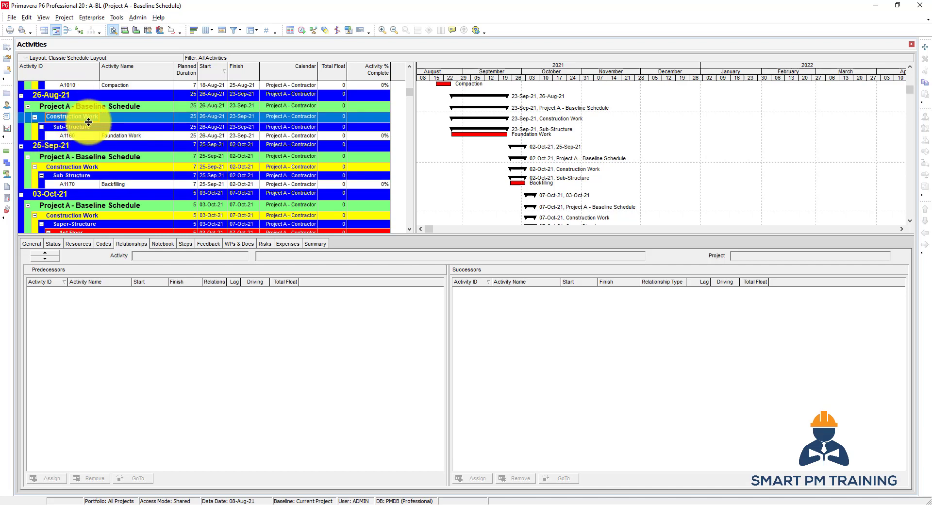
{"action": "left_click", "coordinate": [87, 126]}
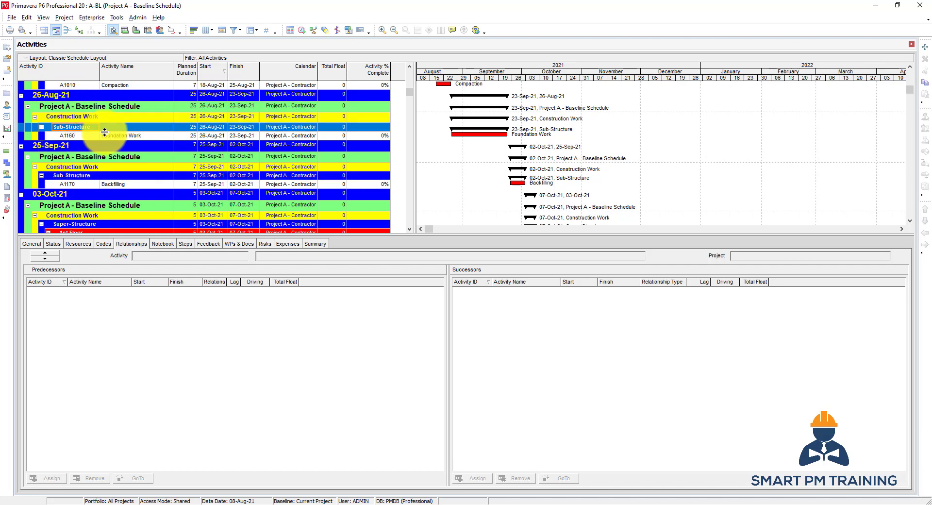
{"action": "left_click", "coordinate": [111, 185]}
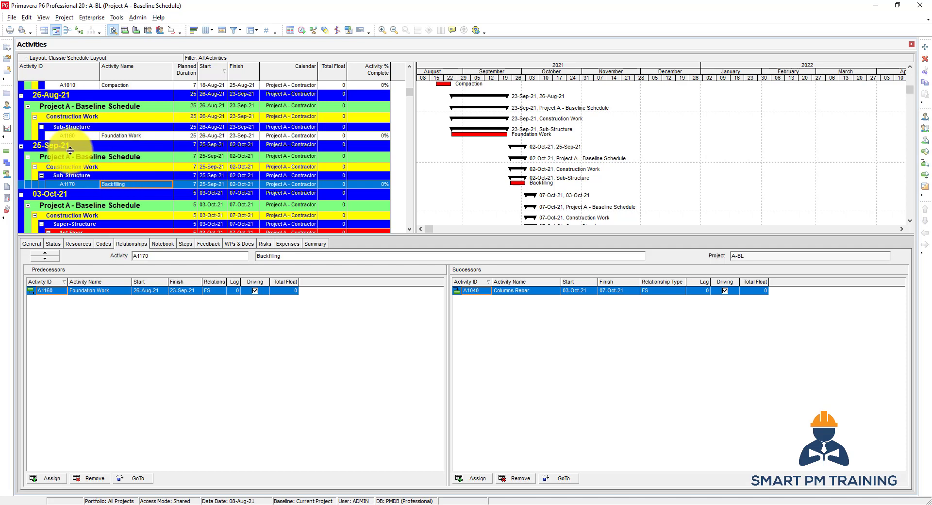
{"action": "scroll", "coordinate": [91, 172], "scroll_direction": "up", "scroll_amount": 2}
{"action": "scroll", "coordinate": [91, 172], "scroll_direction": "up", "scroll_amount": 3}
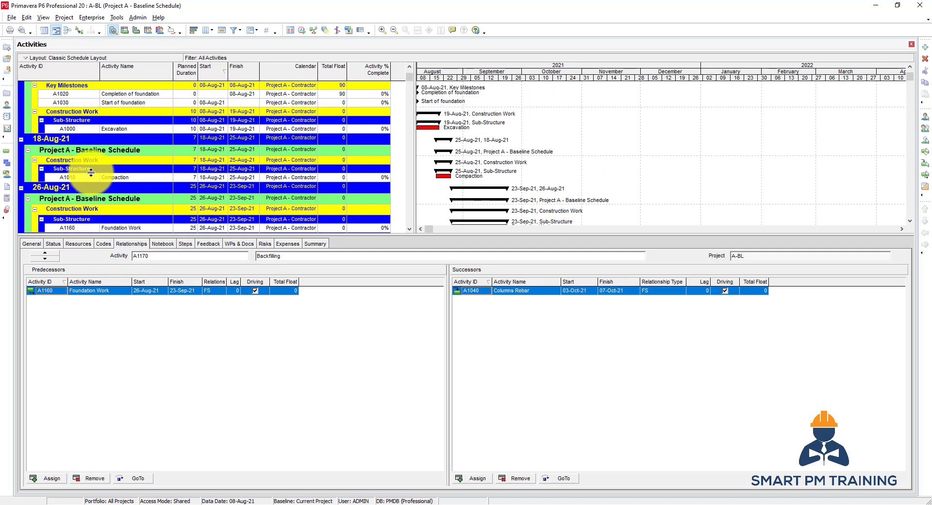
{"action": "scroll", "coordinate": [90, 169], "scroll_direction": "down", "scroll_amount": 6}
{"action": "scroll", "coordinate": [90, 165], "scroll_direction": "down", "scroll_amount": 3}
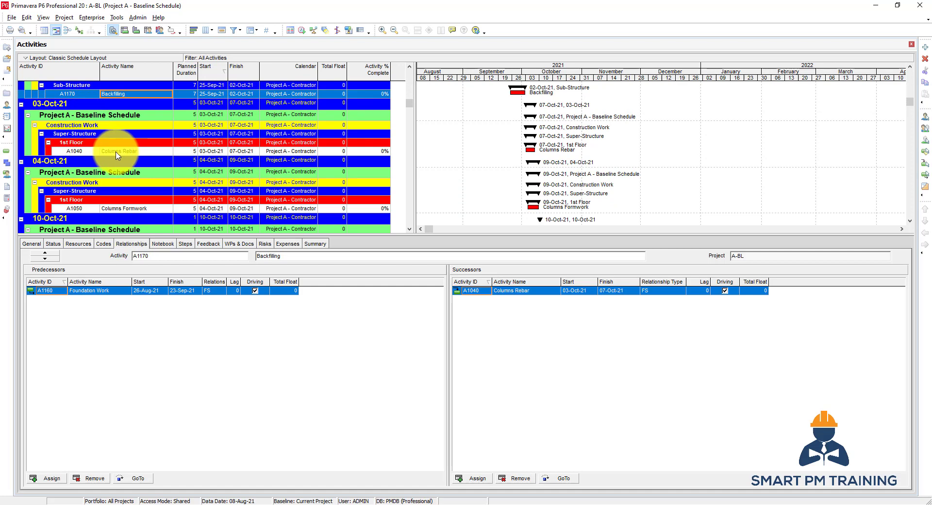
Delete the Start date grouping level in Group and Sort
{"action": "right_click", "coordinate": [111, 151]}
{"action": "left_click", "coordinate": [156, 345]}
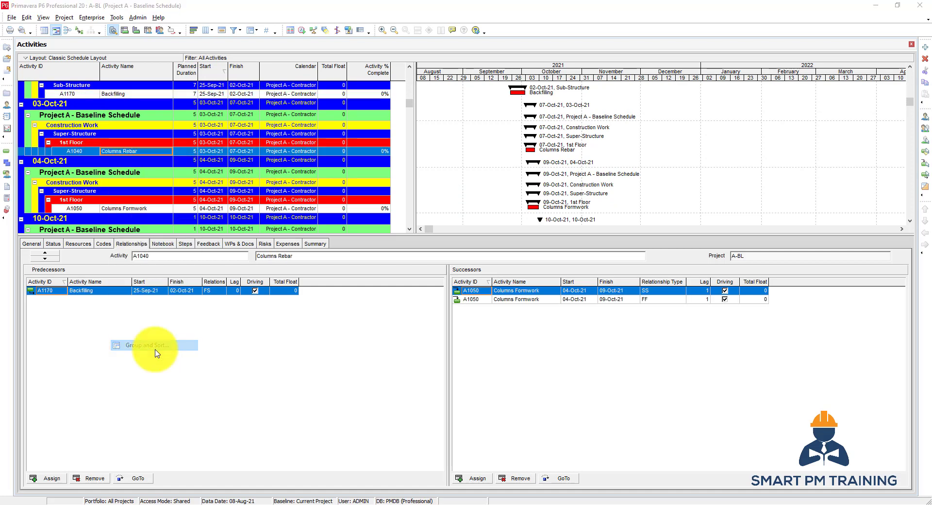
{"action": "left_click", "coordinate": [335, 246]}
{"action": "left_click", "coordinate": [340, 246]}
{"action": "left_click", "coordinate": [342, 251]}
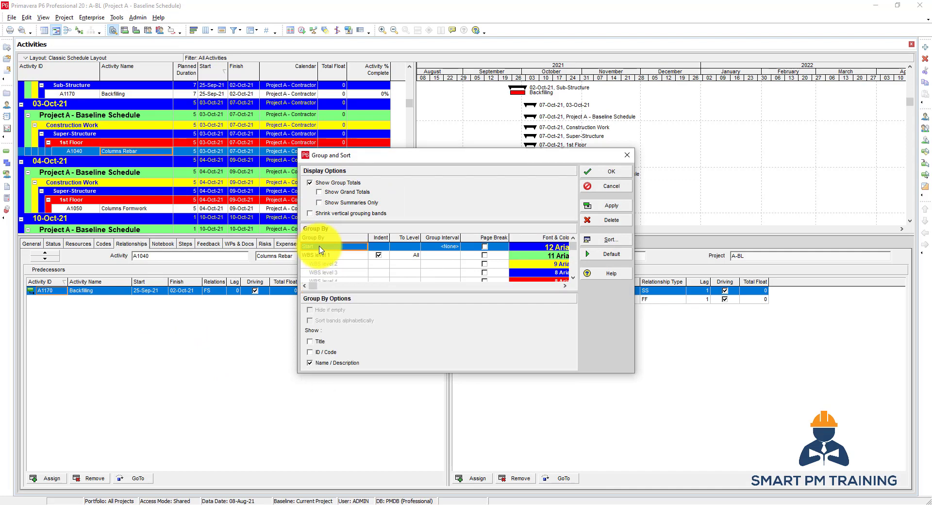
{"action": "left_click", "coordinate": [596, 221]}
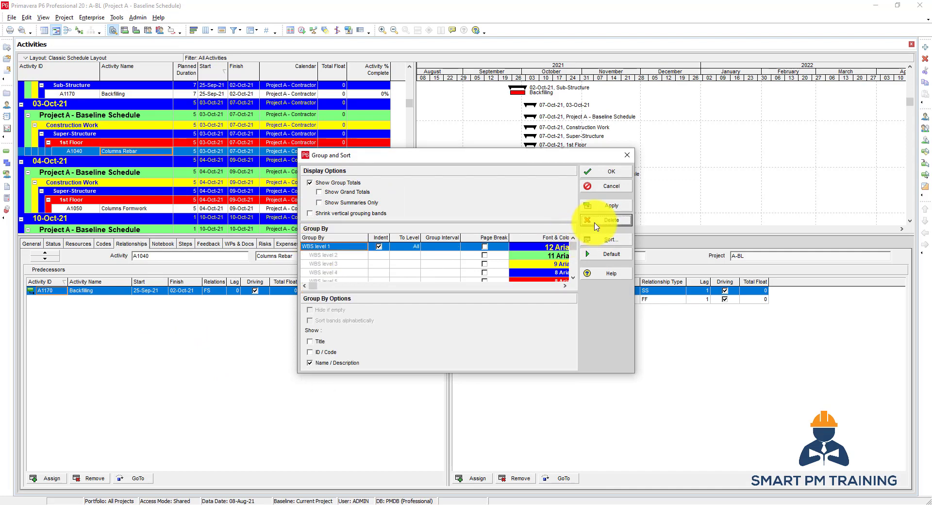
Apply the WBS-only grouping, then select Backfilling A1170 to view its relationships
{"action": "left_click", "coordinate": [338, 257]}
{"action": "left_click", "coordinate": [611, 205]}
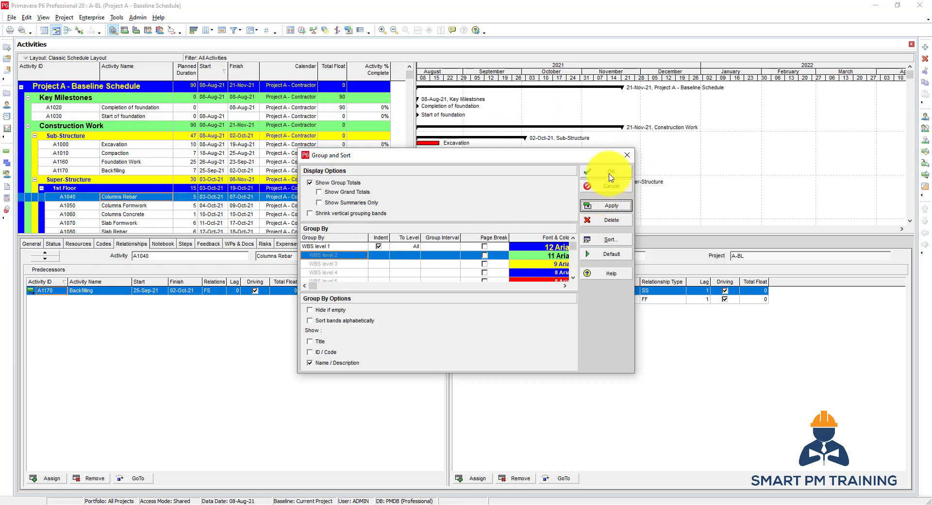
{"action": "left_click", "coordinate": [610, 177]}
{"action": "left_click", "coordinate": [223, 171]}
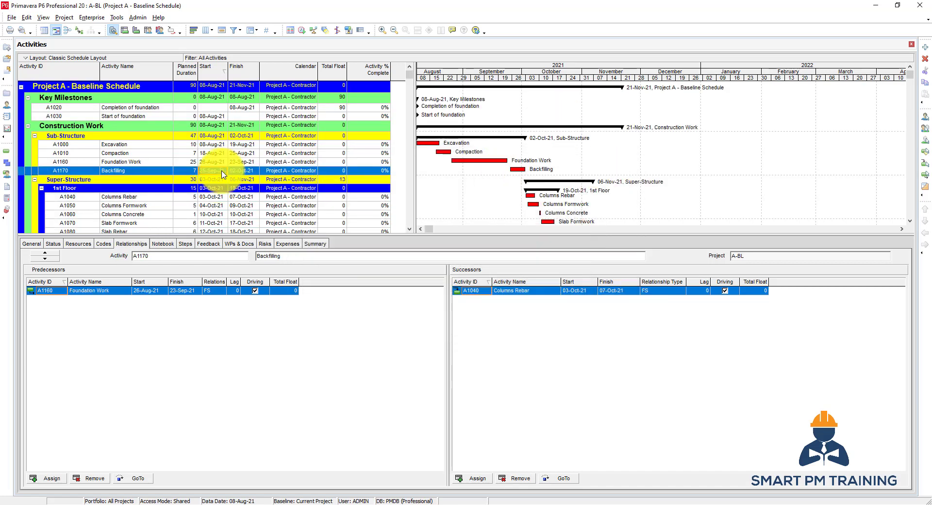